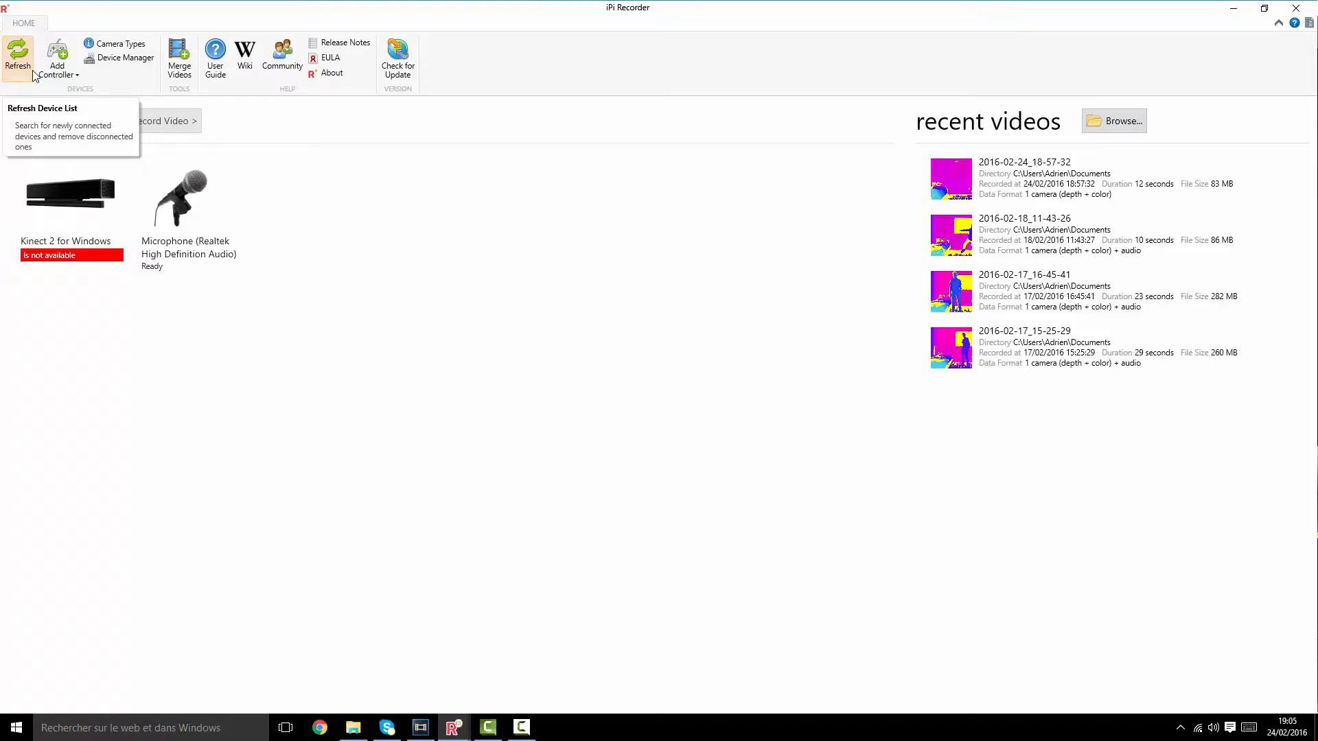
# - Set up the Kinect for XBOX for video recording and evaluate the scene background
pyautogui.click(32, 73)
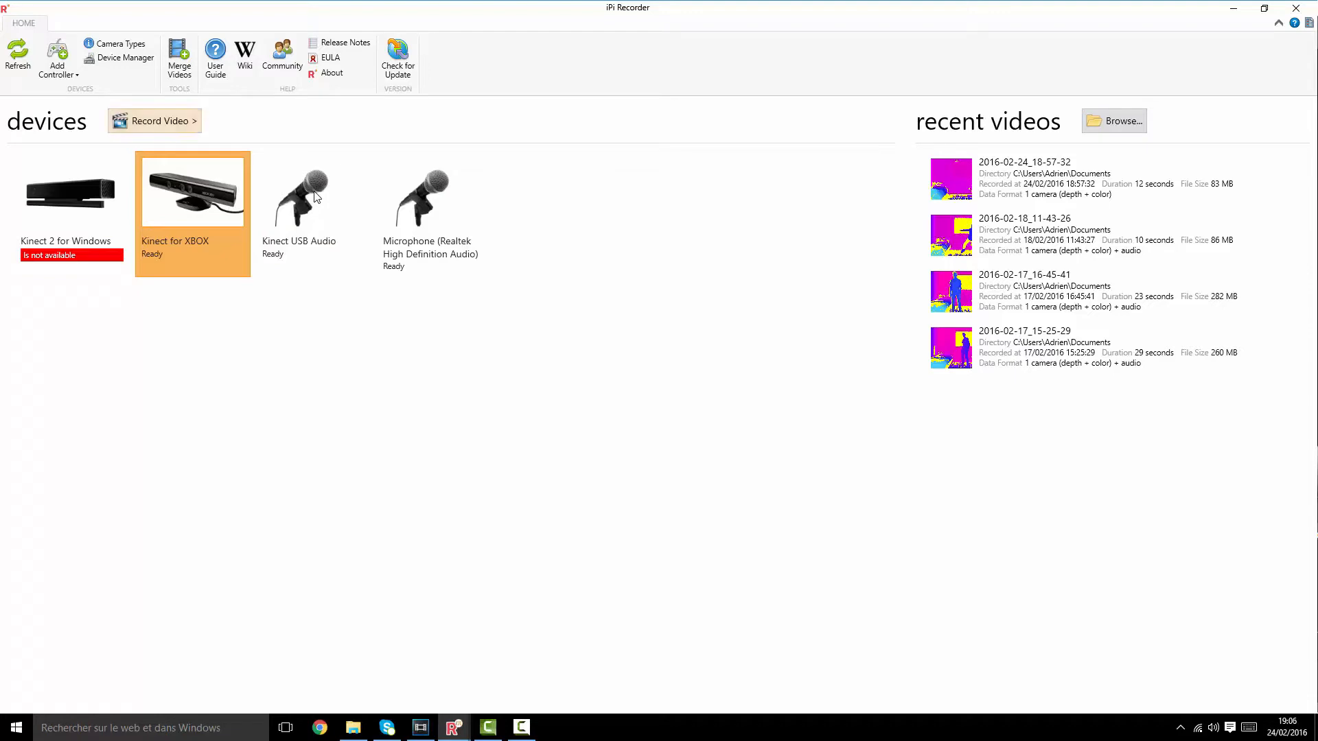
pyautogui.click(155, 121)
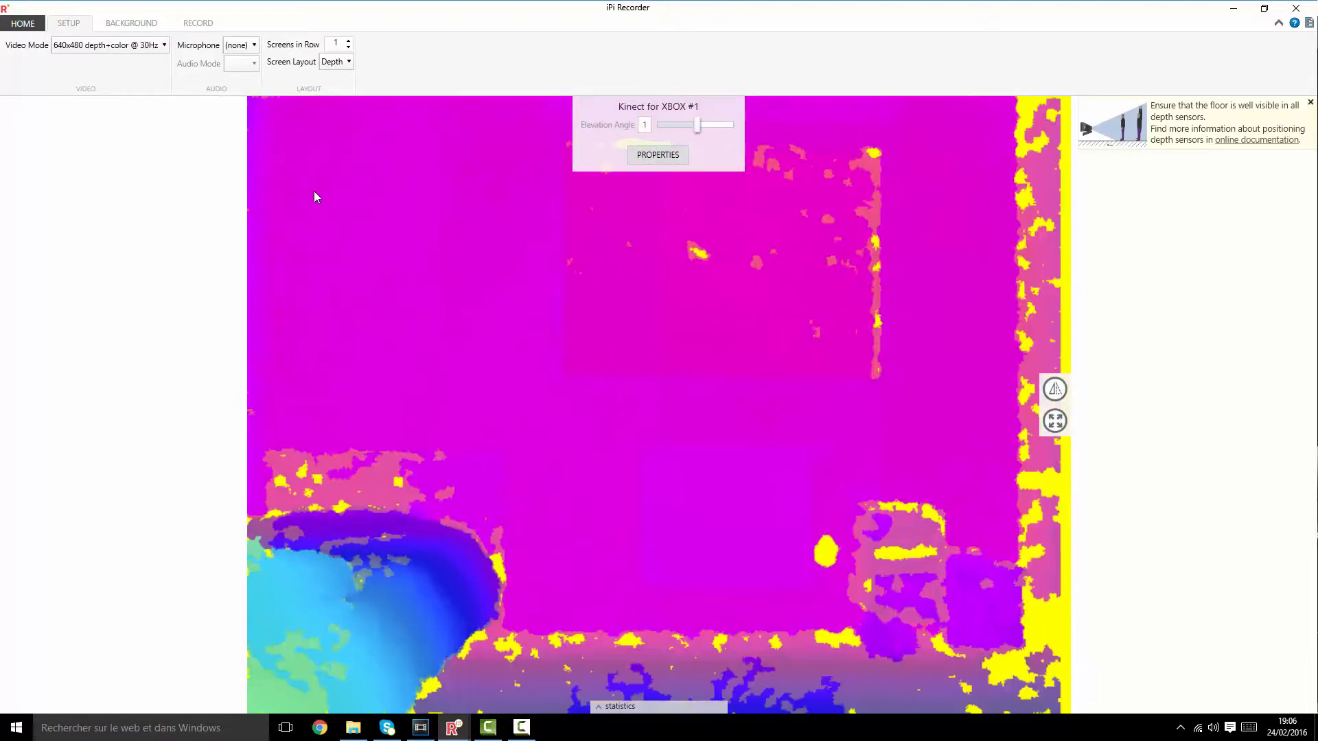
pyautogui.click(131, 23)
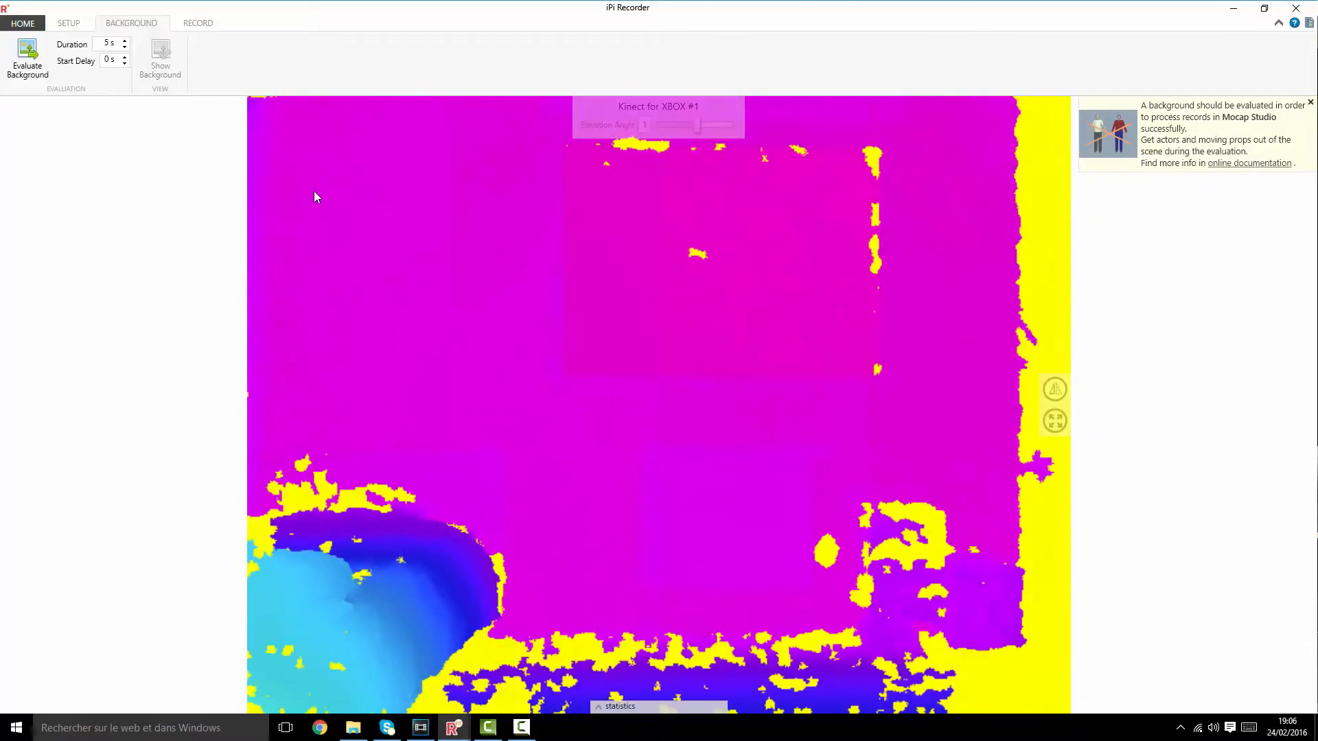
pyautogui.click(22, 59)
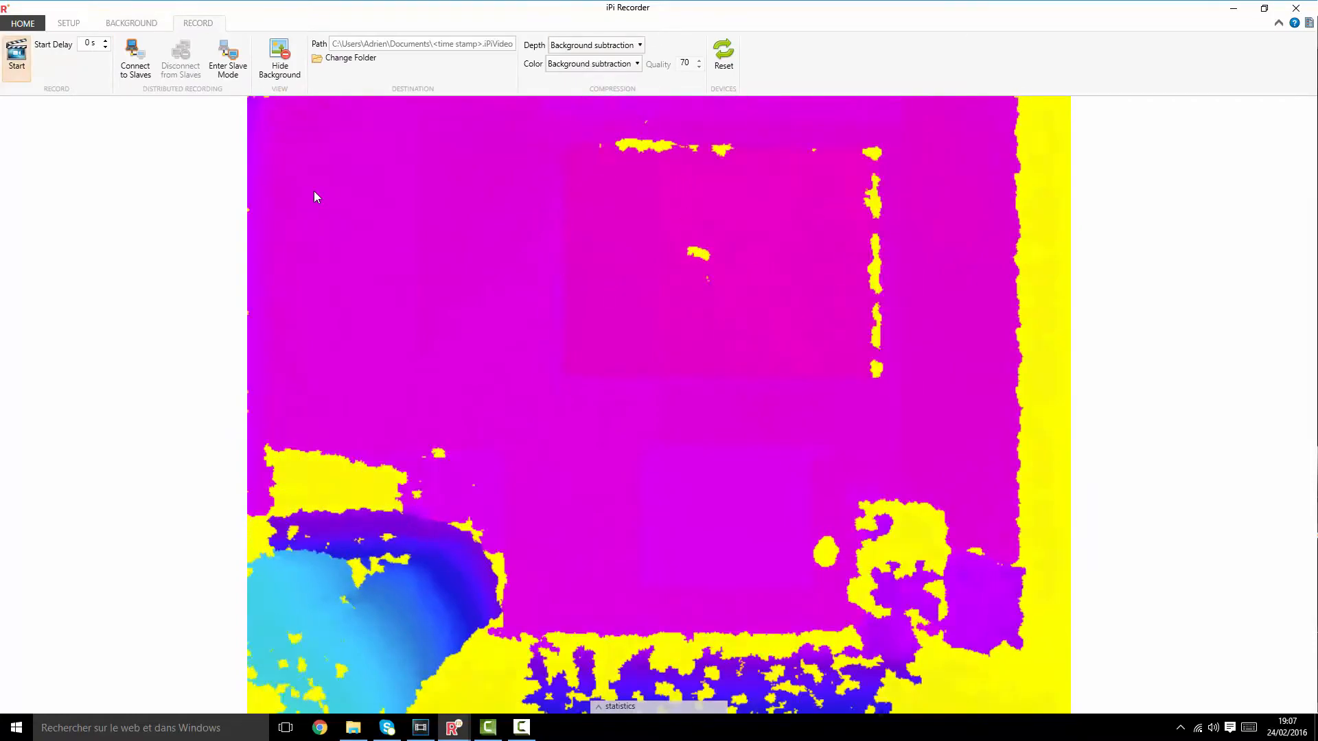
# - Record a short depth and color video of the scene with the Kinect and close the recording results
pyautogui.press('F5')
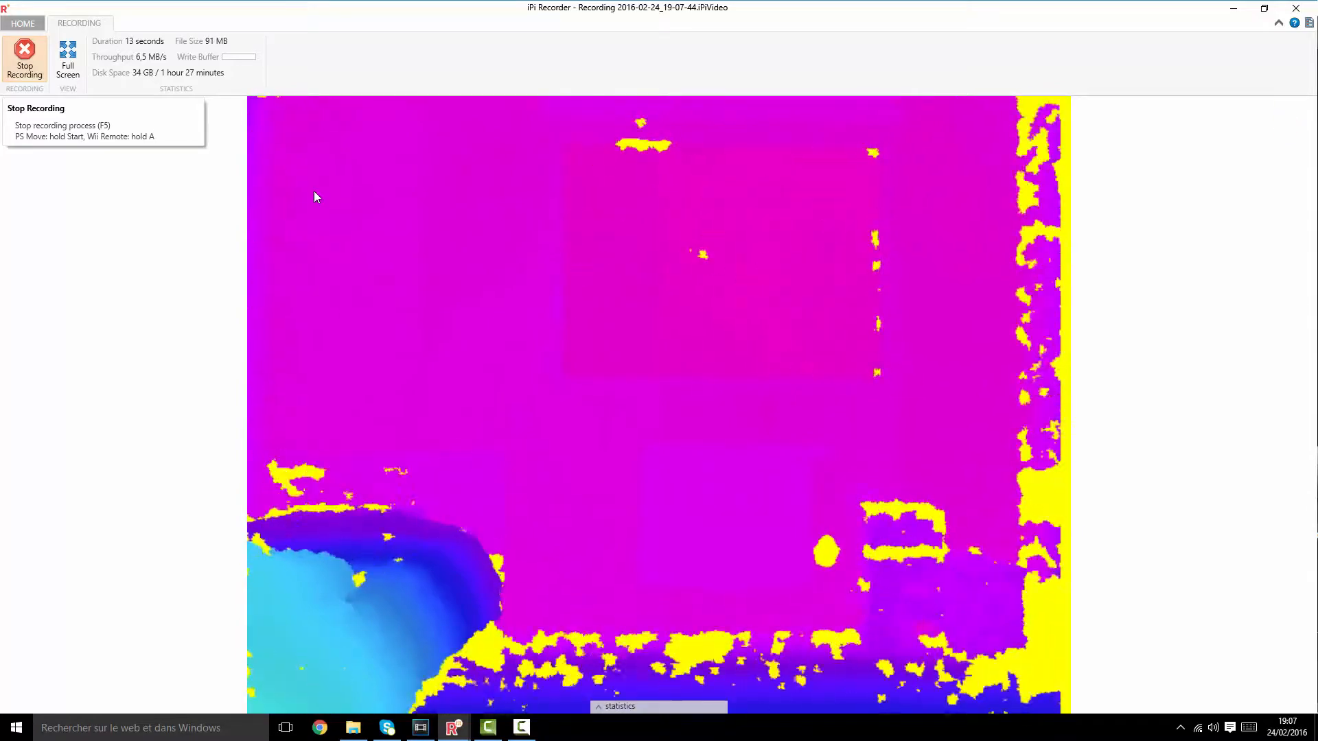
pyautogui.press('F5')
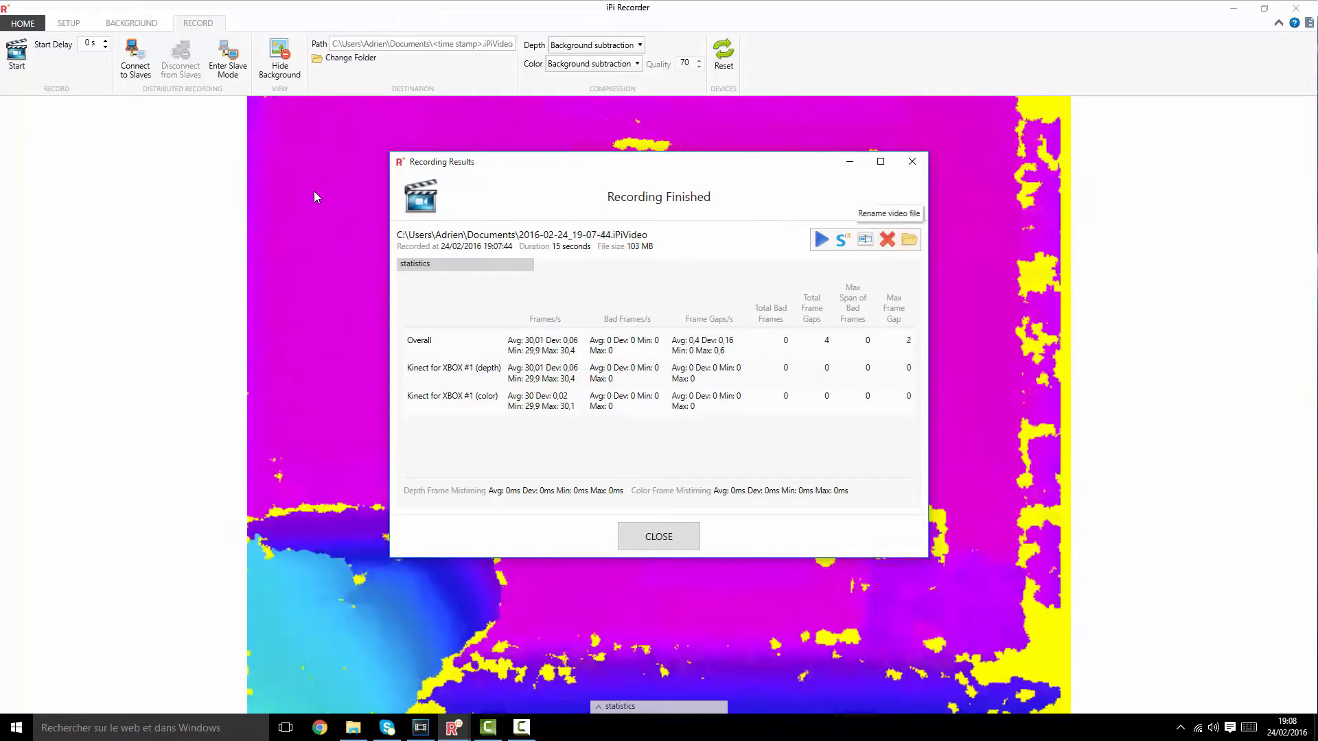
pyautogui.click(659, 537)
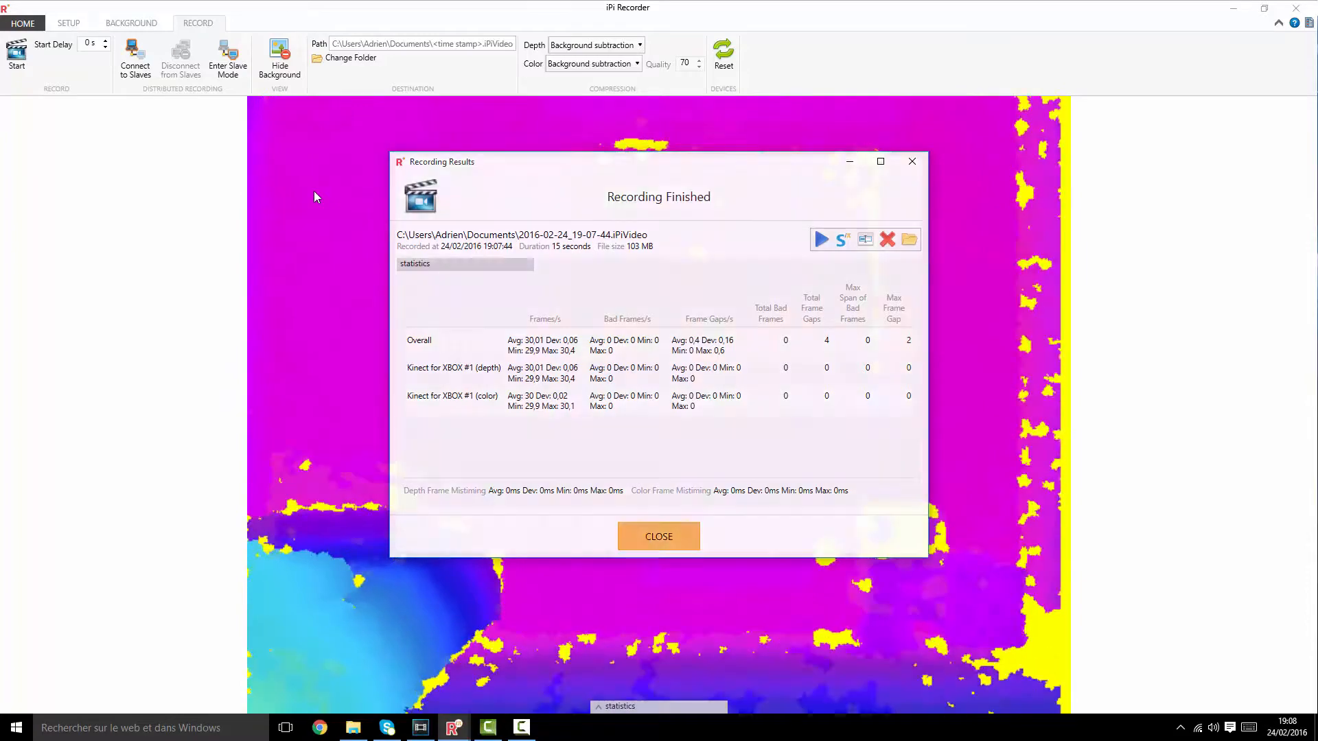
# - Switch to the other iPi Recorder window and play the saved actor recording from its opening T-pose
pyautogui.click(454, 727)
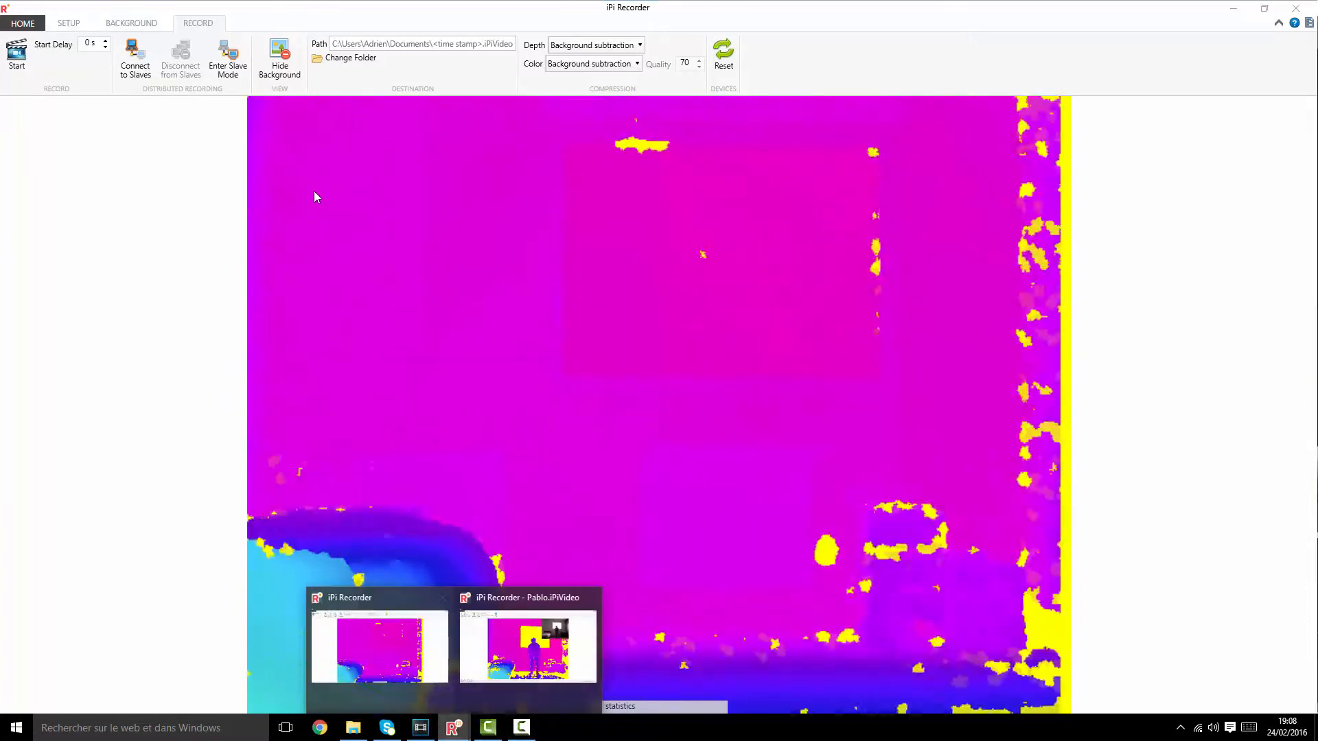
pyautogui.click(531, 646)
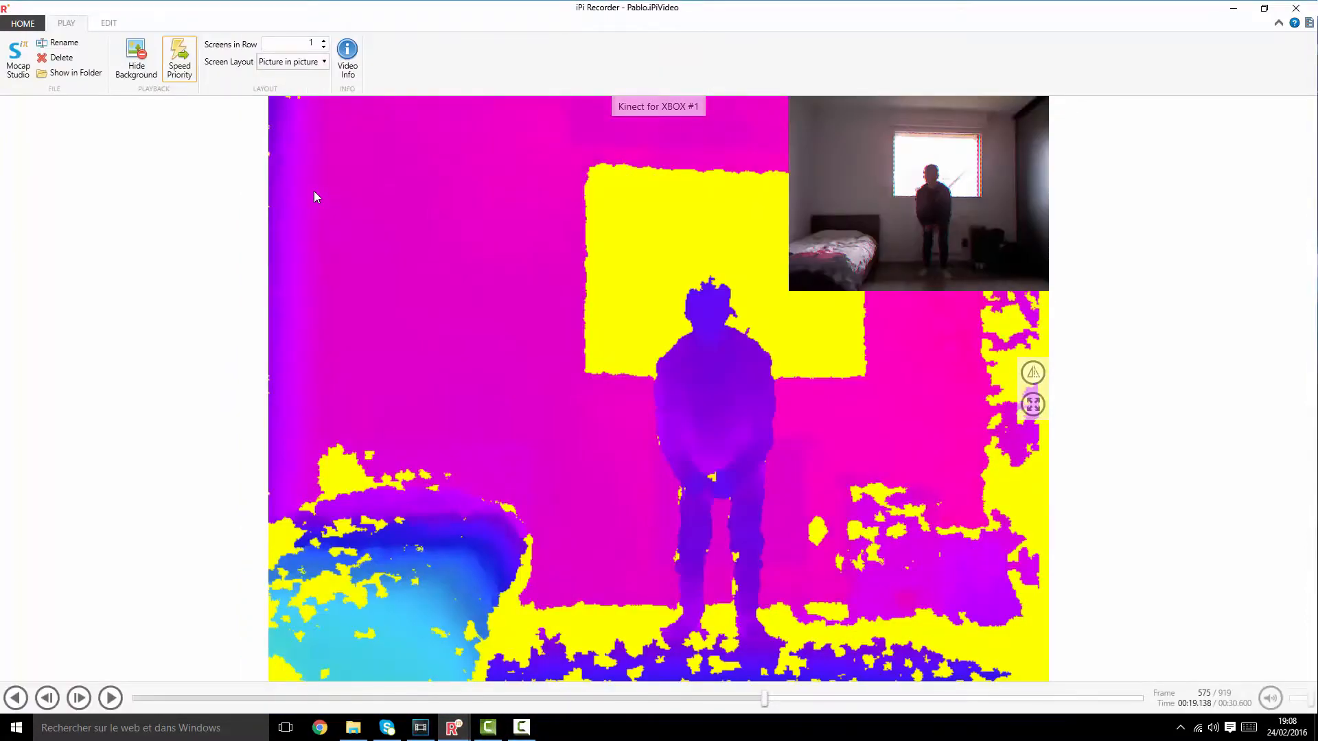
pyautogui.click(133, 698)
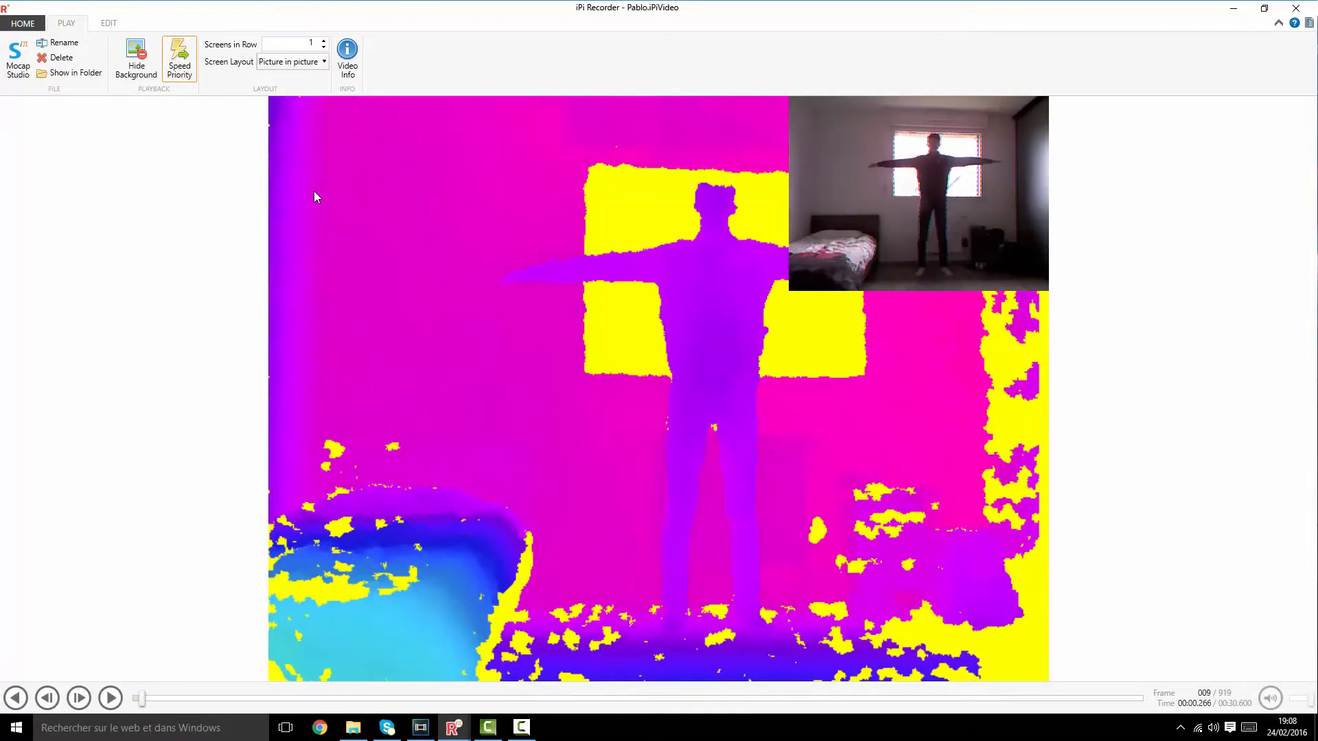
pyautogui.click(135, 698)
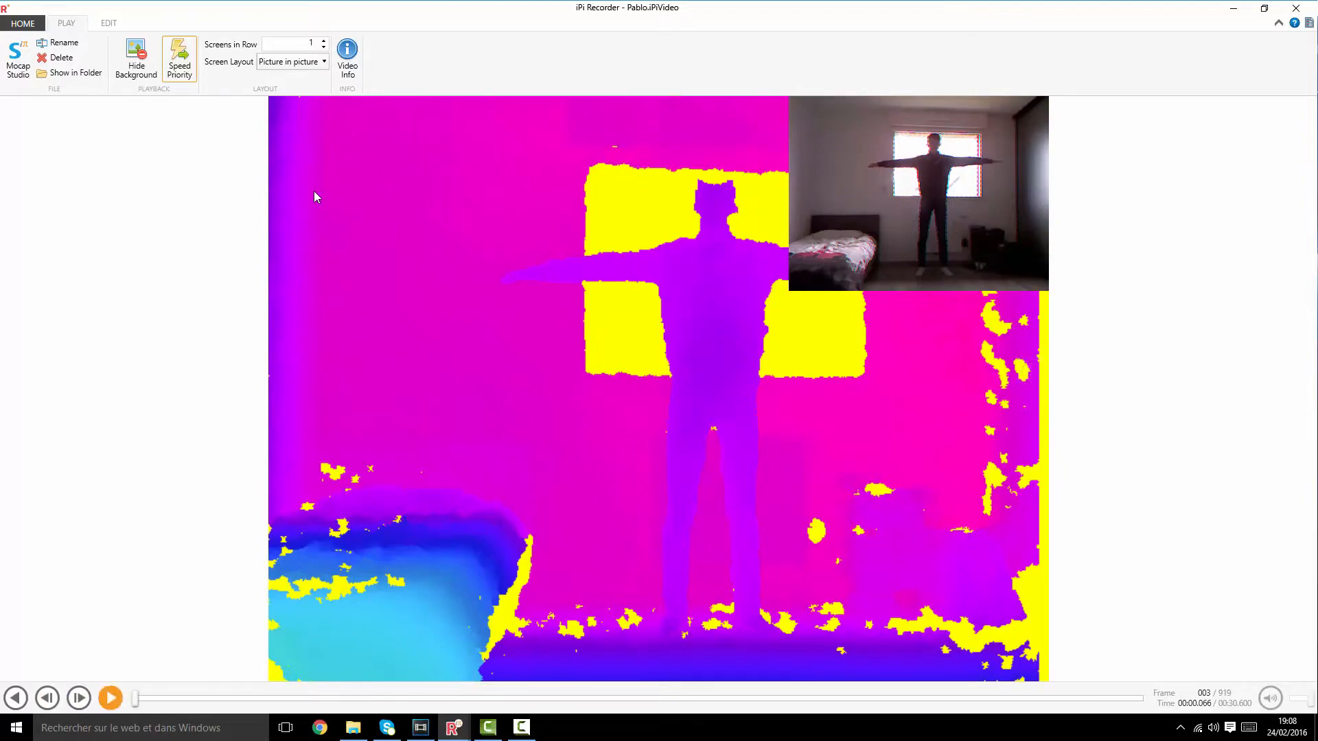
pyautogui.press('space')
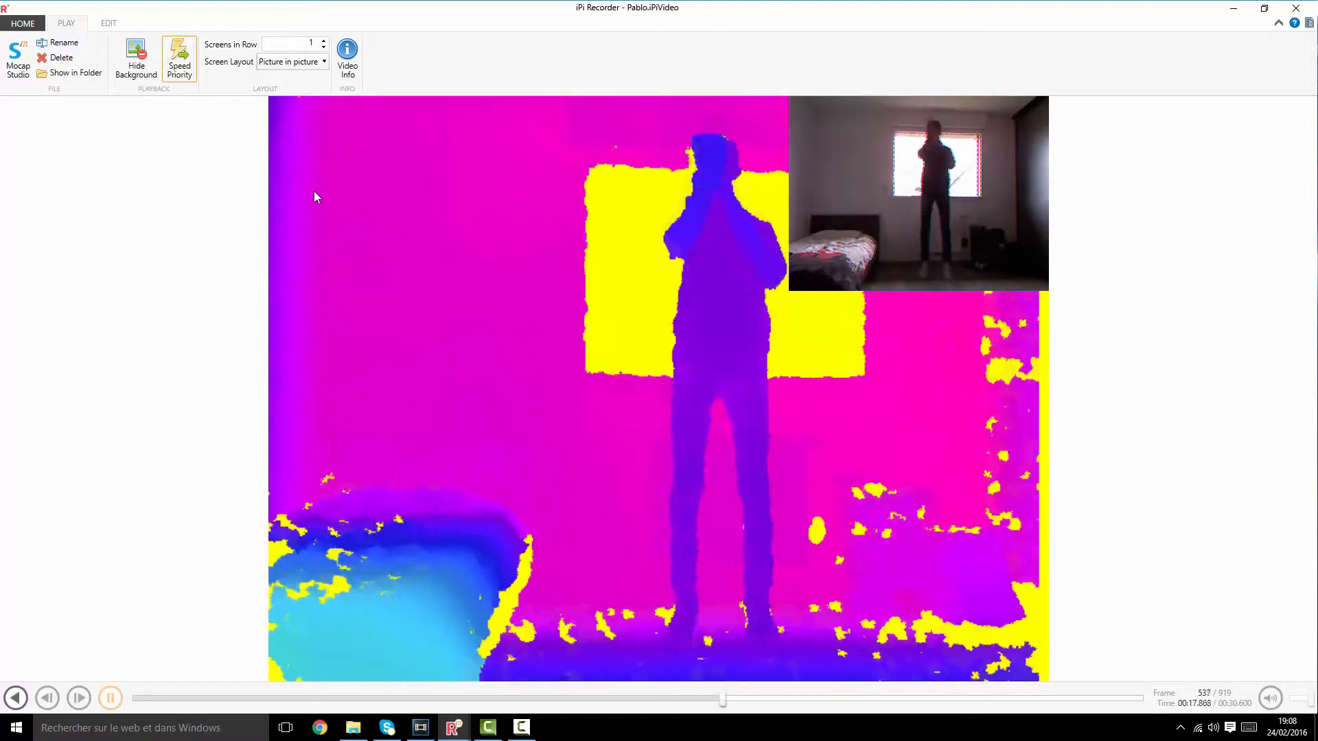
pyautogui.press('space')
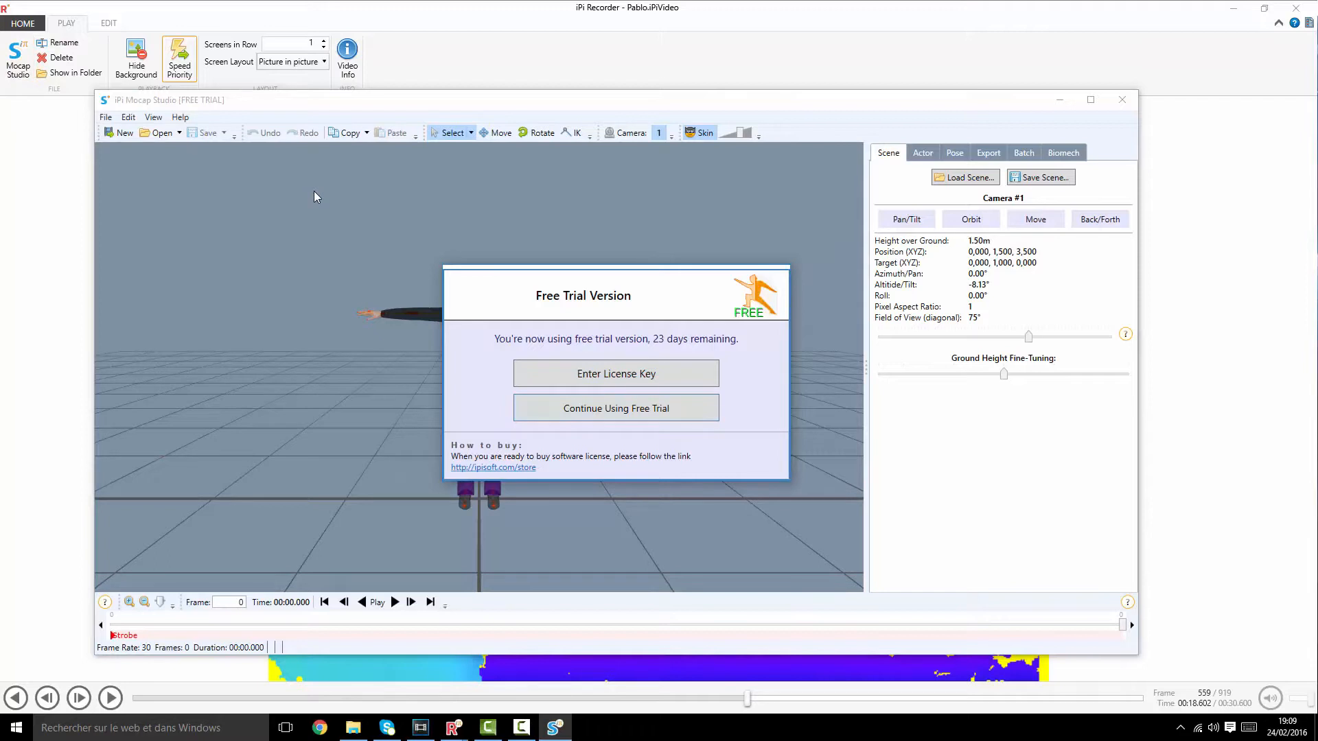
# - In iPi Mocap Studio's free trial, create a project from the recording with a male actor 1.90 m tall
pyautogui.press('Return')
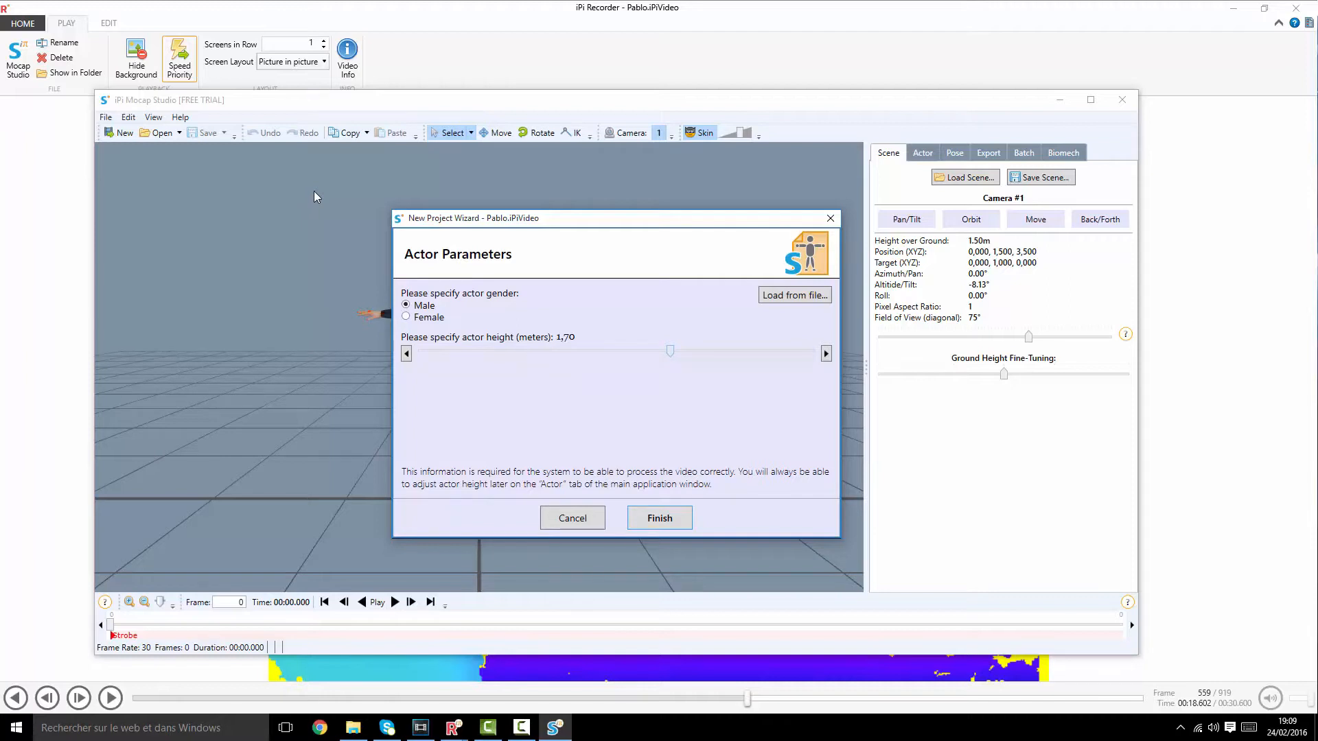
pyautogui.press('Right')
pyautogui.press('Right')
pyautogui.press('Right')
pyautogui.press('Right')
pyautogui.press('Right')
pyautogui.press('Right')
pyautogui.press('Right')
pyautogui.press('Right')
pyautogui.press('Right')
pyautogui.press('Right')
pyautogui.press('Right')
pyautogui.press('Right')
pyautogui.press('Right')
pyautogui.press('Right')
pyautogui.press('Right')
pyautogui.press('Right')
pyautogui.press('Right')
pyautogui.press('Right')
pyautogui.press('Right')
pyautogui.press('Right')
pyautogui.press('Left')
pyautogui.press('Left')
pyautogui.press('Left')
pyautogui.press('Left')
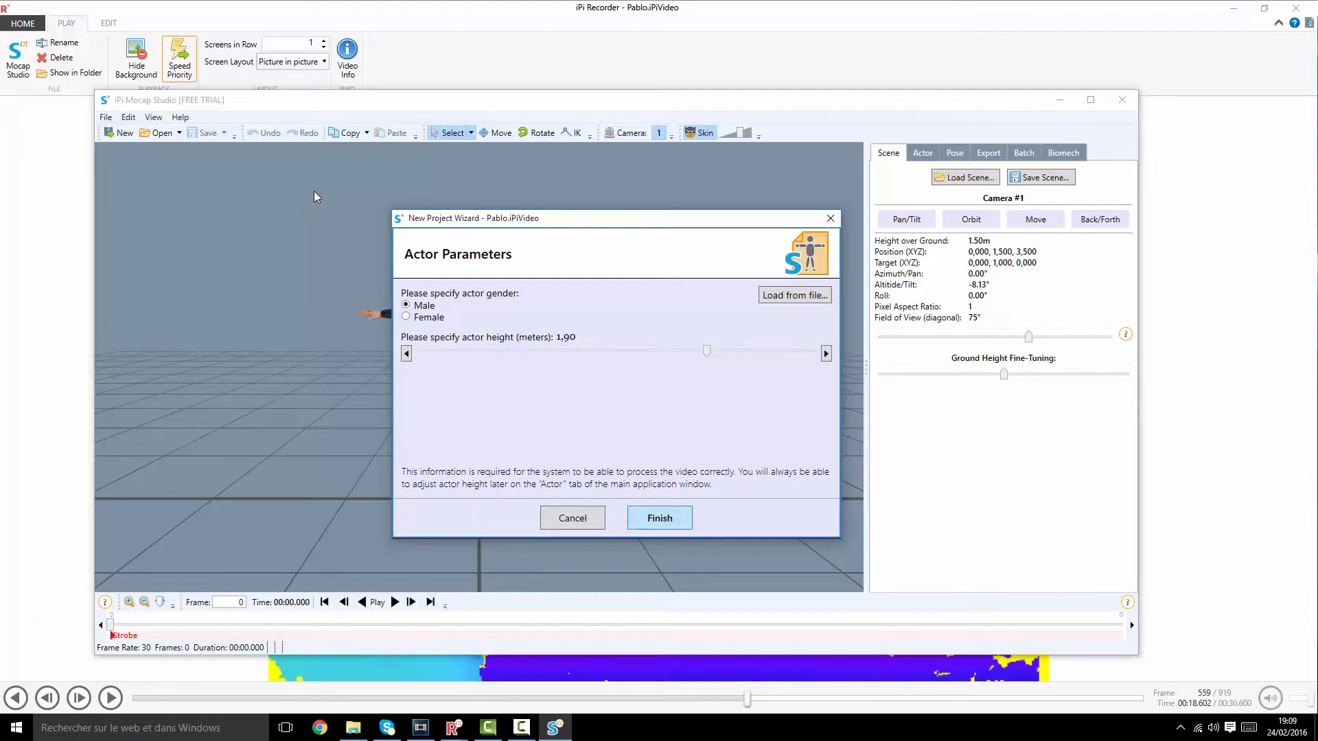
pyautogui.press('Return')
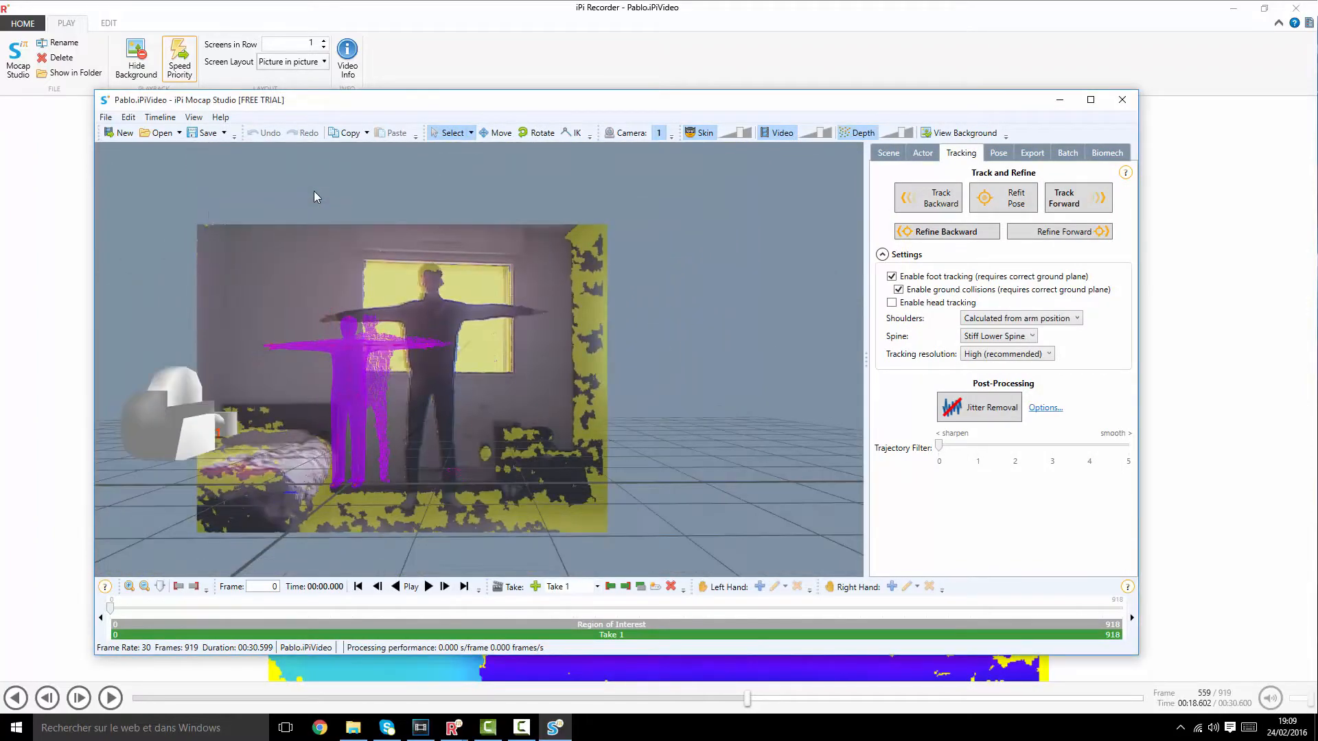
pyautogui.click(1091, 100)
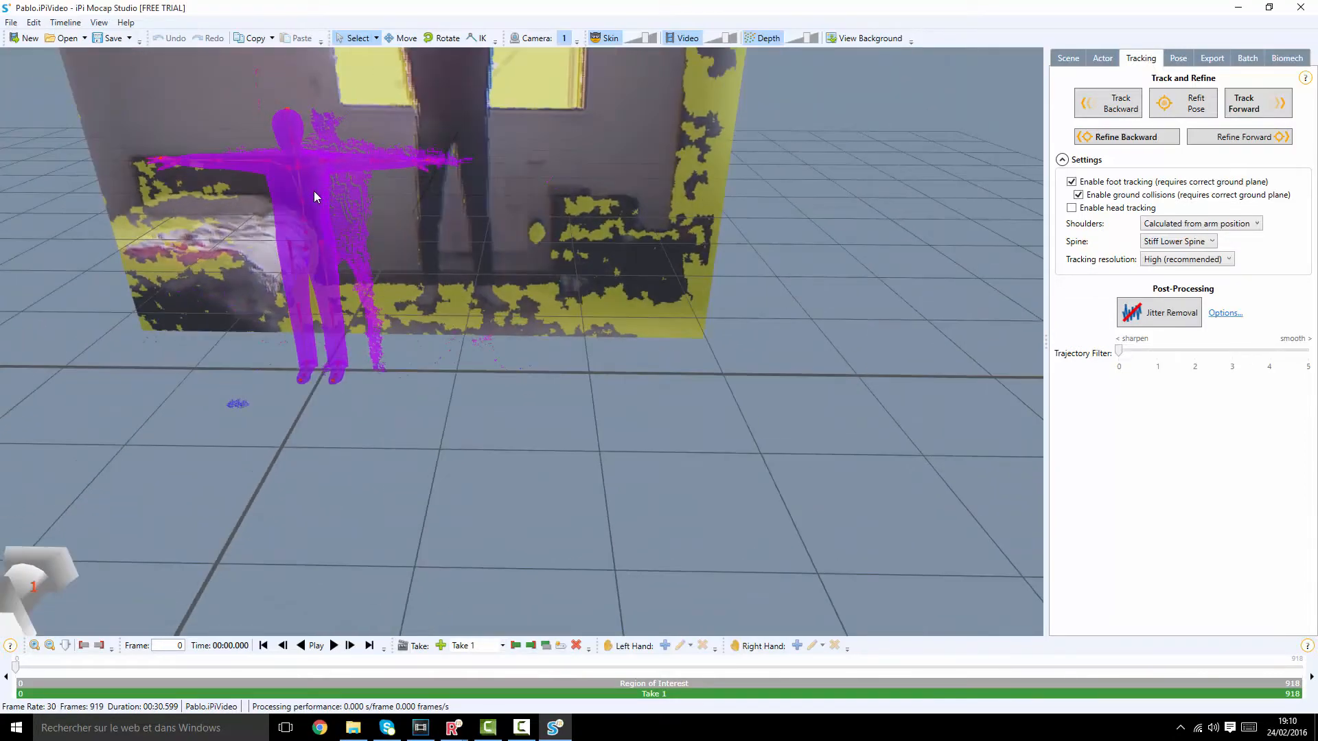
# - Show the recorded background depth points in the viewport and hide them again
pyautogui.press('Left')
pyautogui.press('Down')
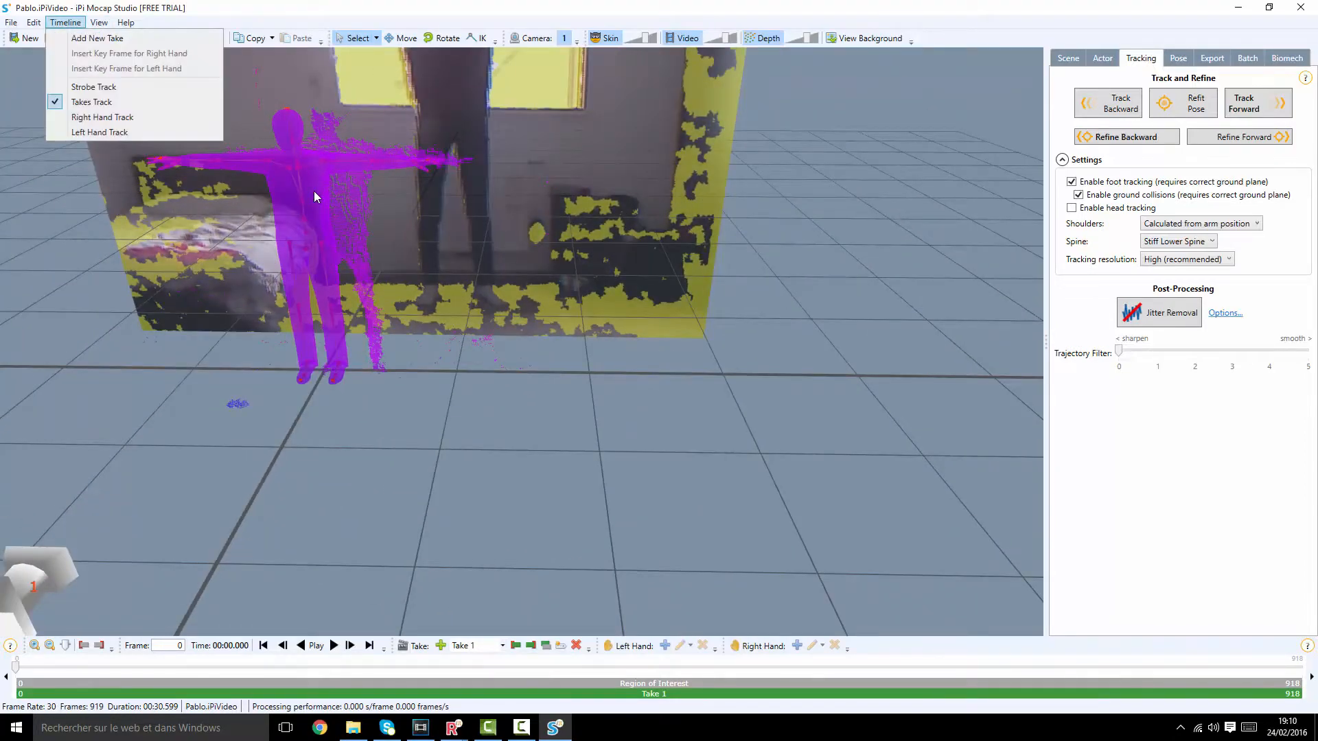
pyautogui.moveTo(99, 23)
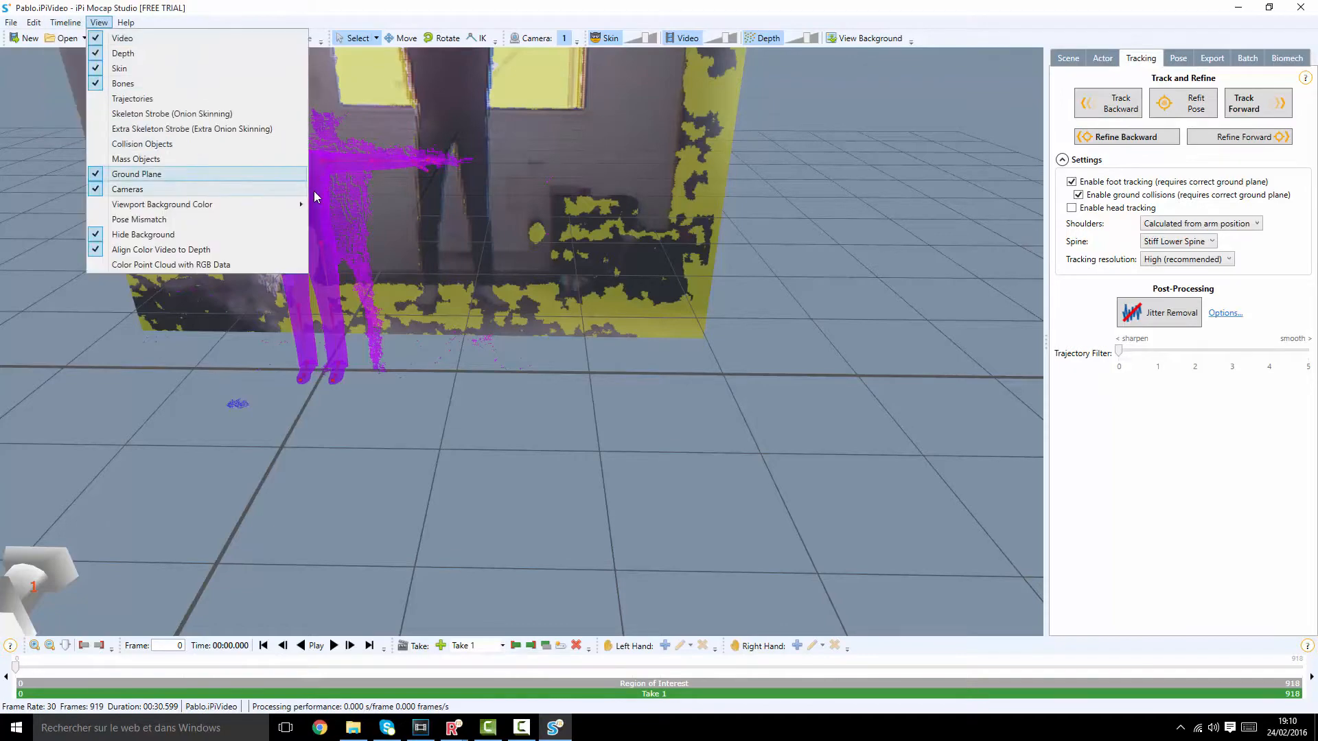
pyautogui.press('Down')
pyautogui.press('Down')
pyautogui.press('Down')
pyautogui.press('Down')
pyautogui.press('Down')
pyautogui.press('Down')
pyautogui.press('Return')
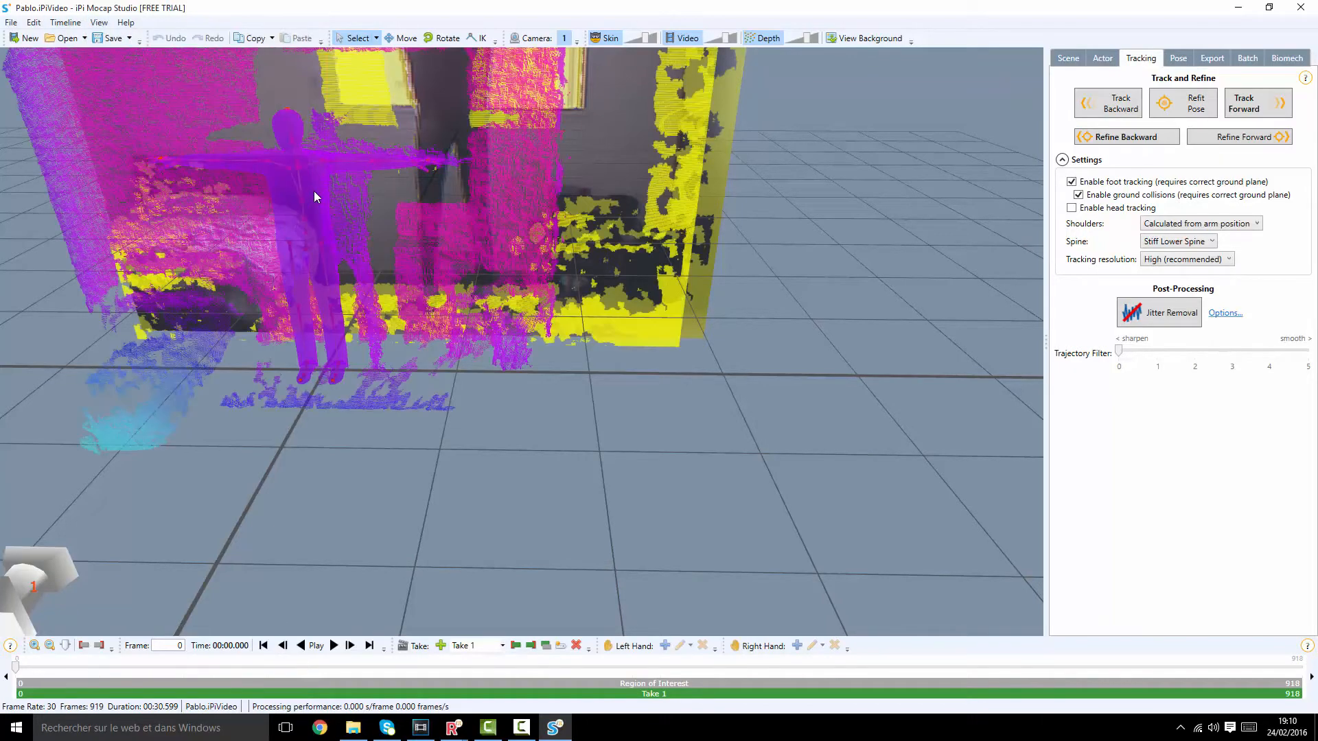
pyautogui.moveTo(314, 197)
pyautogui.mouseDown(button='middle')
pyautogui.moveTo(370, 237)
pyautogui.moveTo(433, 206)
pyautogui.moveTo(357, 213)
pyautogui.moveTo(354, 185)
pyautogui.moveTo(315, 197)
pyautogui.mouseUp(button='middle')
pyautogui.click(98, 23)
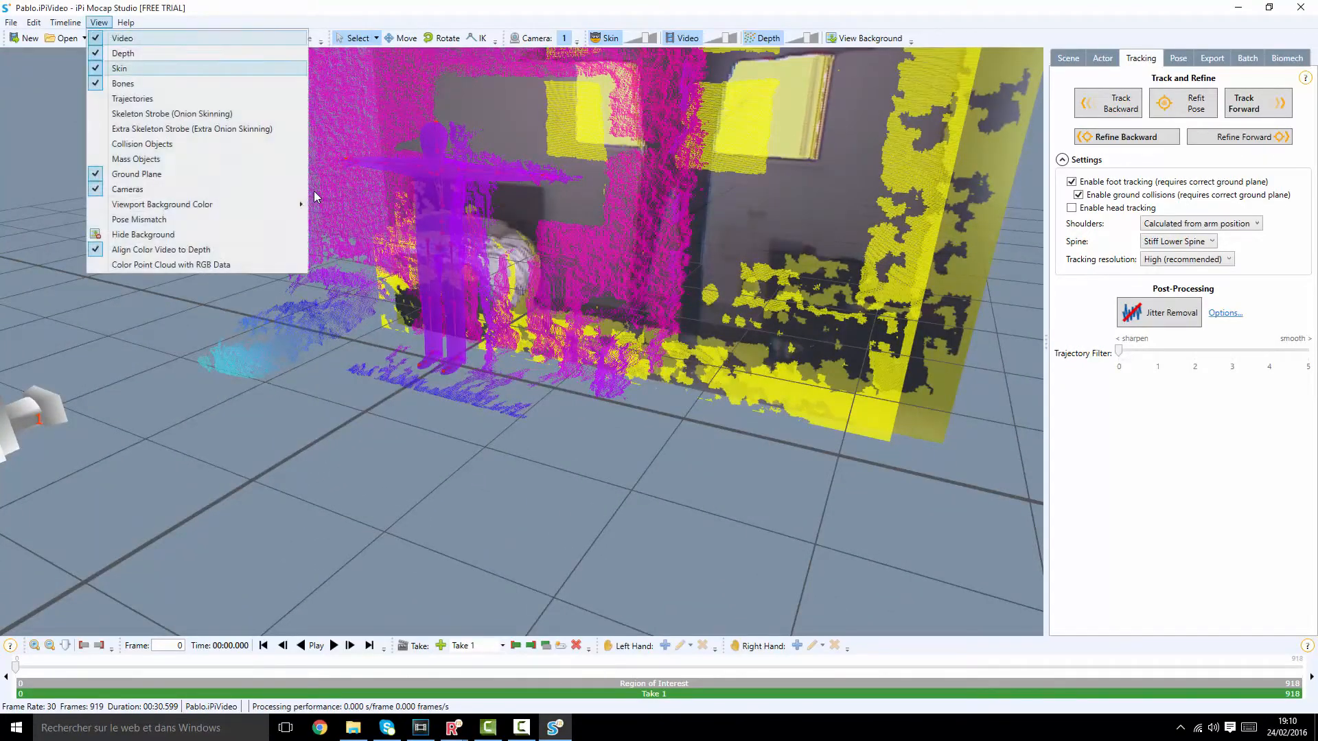
pyautogui.press('Return')
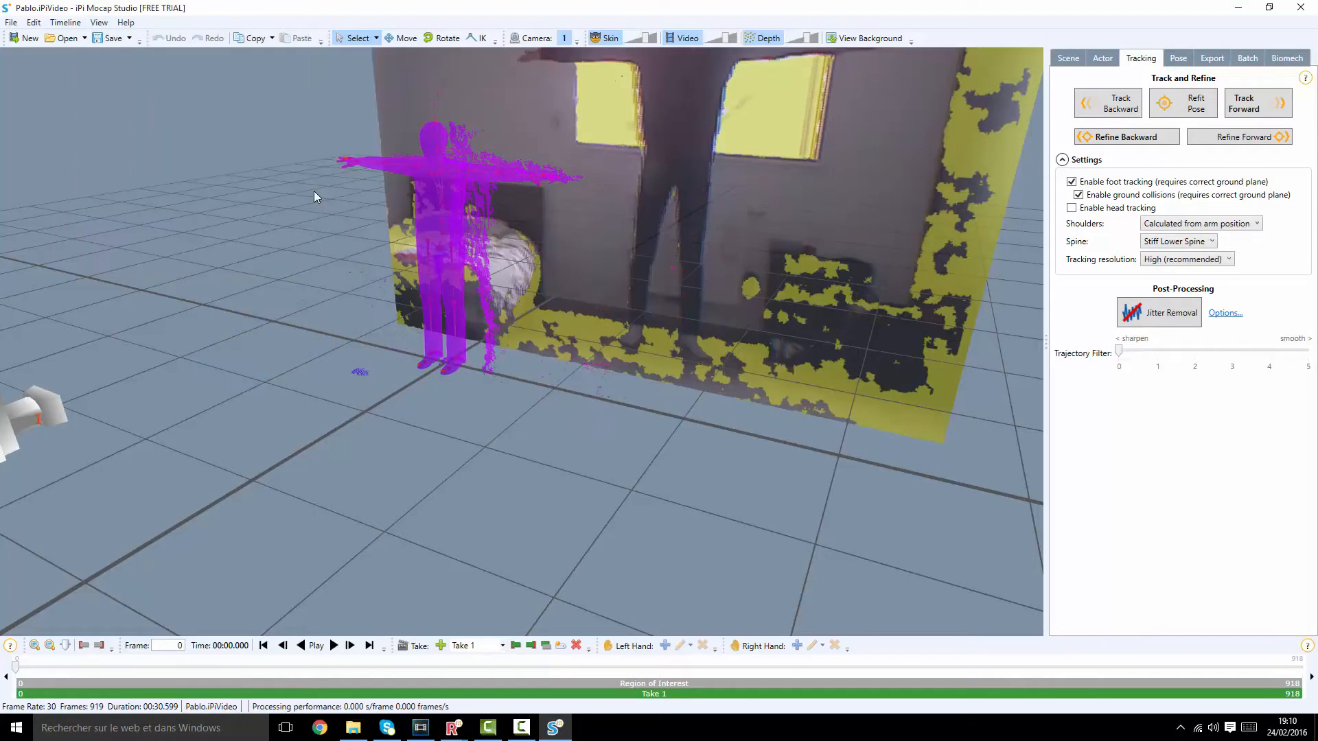
# - Set the viewport background color to Dark Gray
pyautogui.click(99, 23)
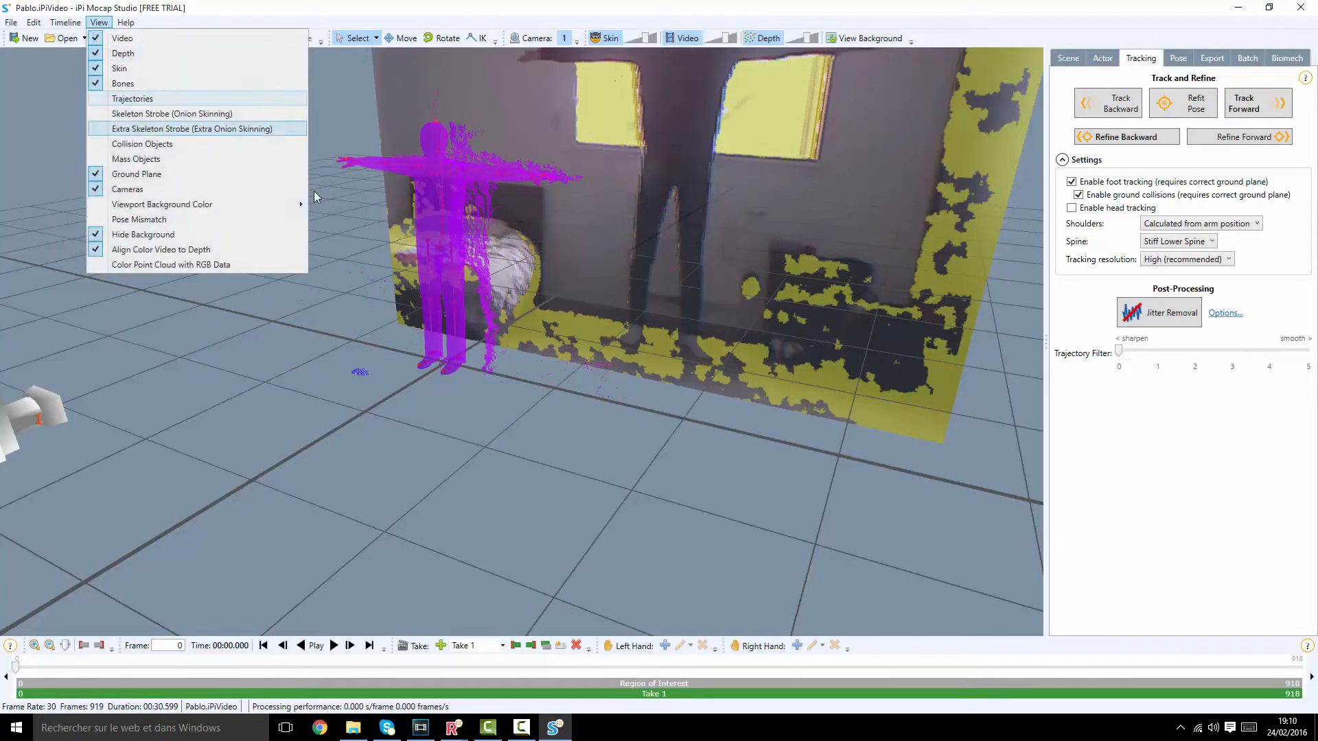
pyautogui.moveTo(206, 204)
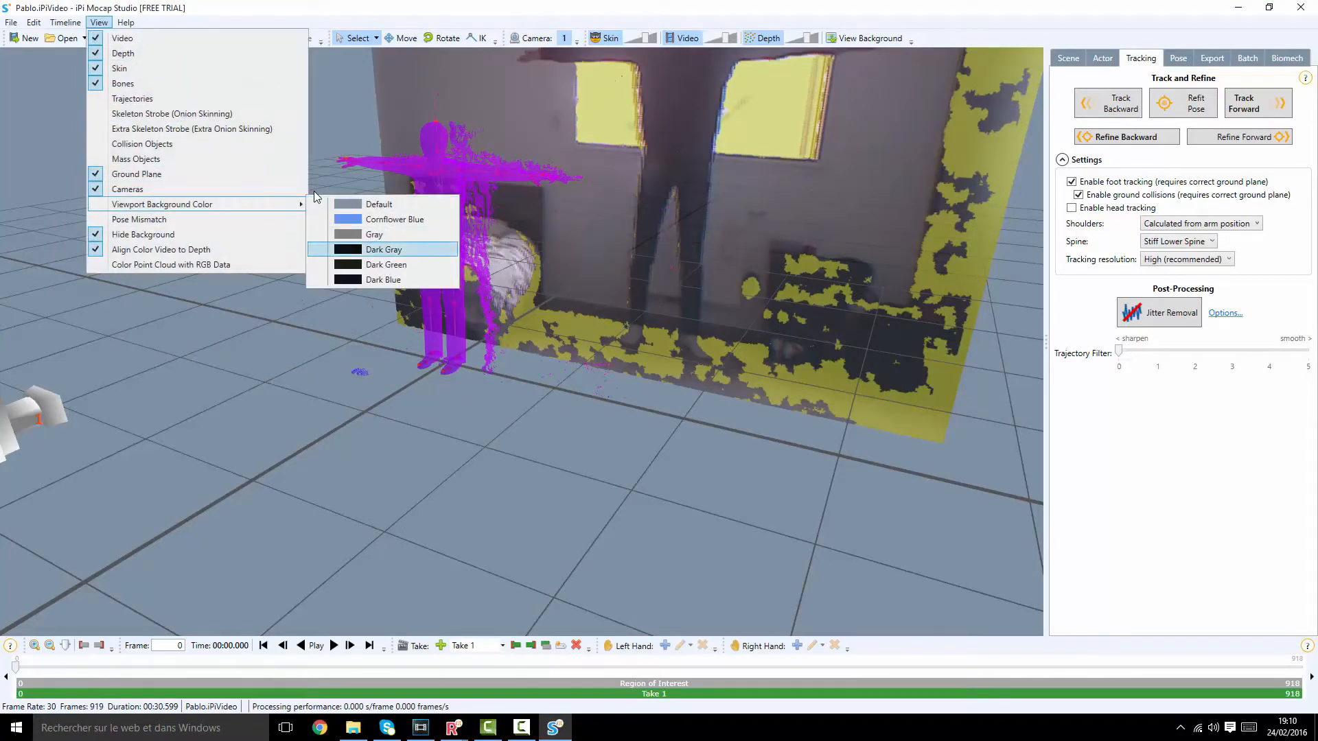
pyautogui.press('Return')
pyautogui.moveTo(315, 197)
pyautogui.mouseDown(button='middle')
pyautogui.moveTo(230, 173)
pyautogui.moveTo(384, 227)
pyautogui.moveTo(388, 182)
pyautogui.moveTo(371, 240)
pyautogui.moveTo(395, 250)
pyautogui.moveTo(422, 234)
pyautogui.moveTo(412, 243)
pyautogui.mouseUp(button='middle')
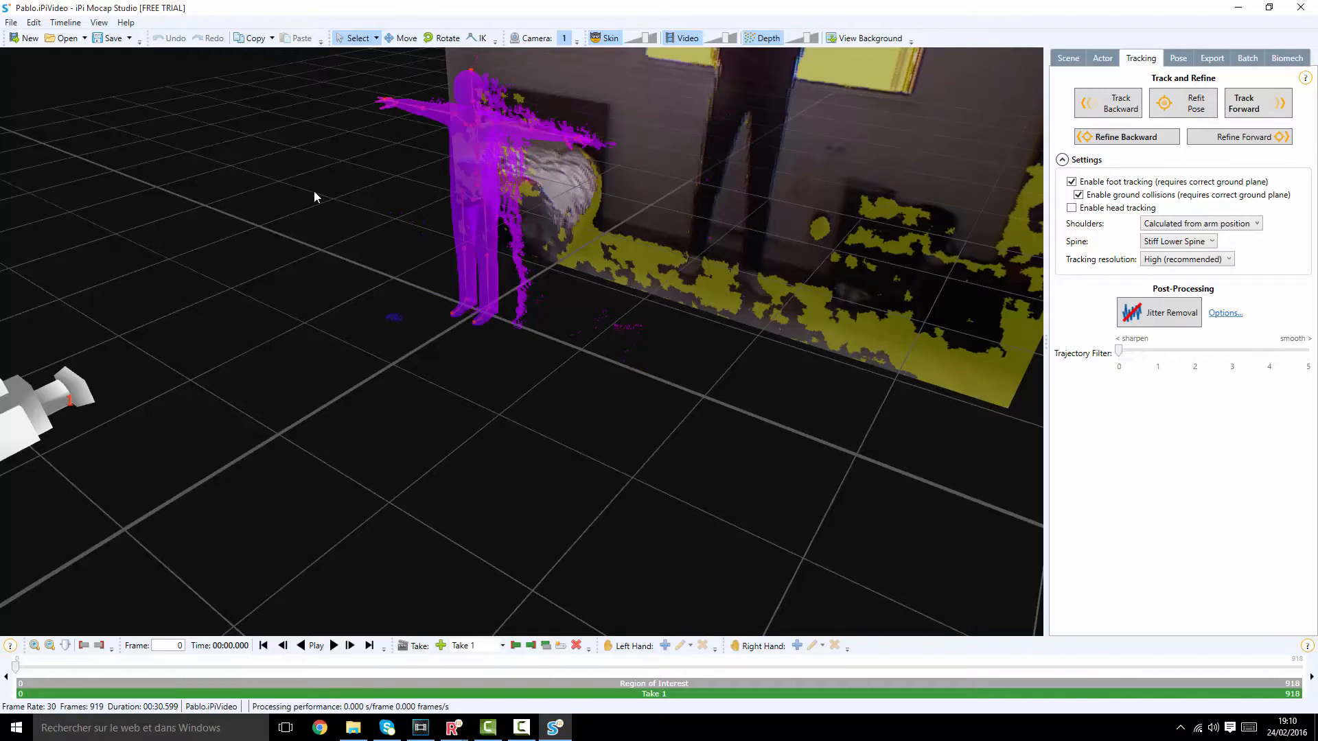
# - Move the actor model by its hip onto the recorded T-pose point cloud
pyautogui.click(406, 38)
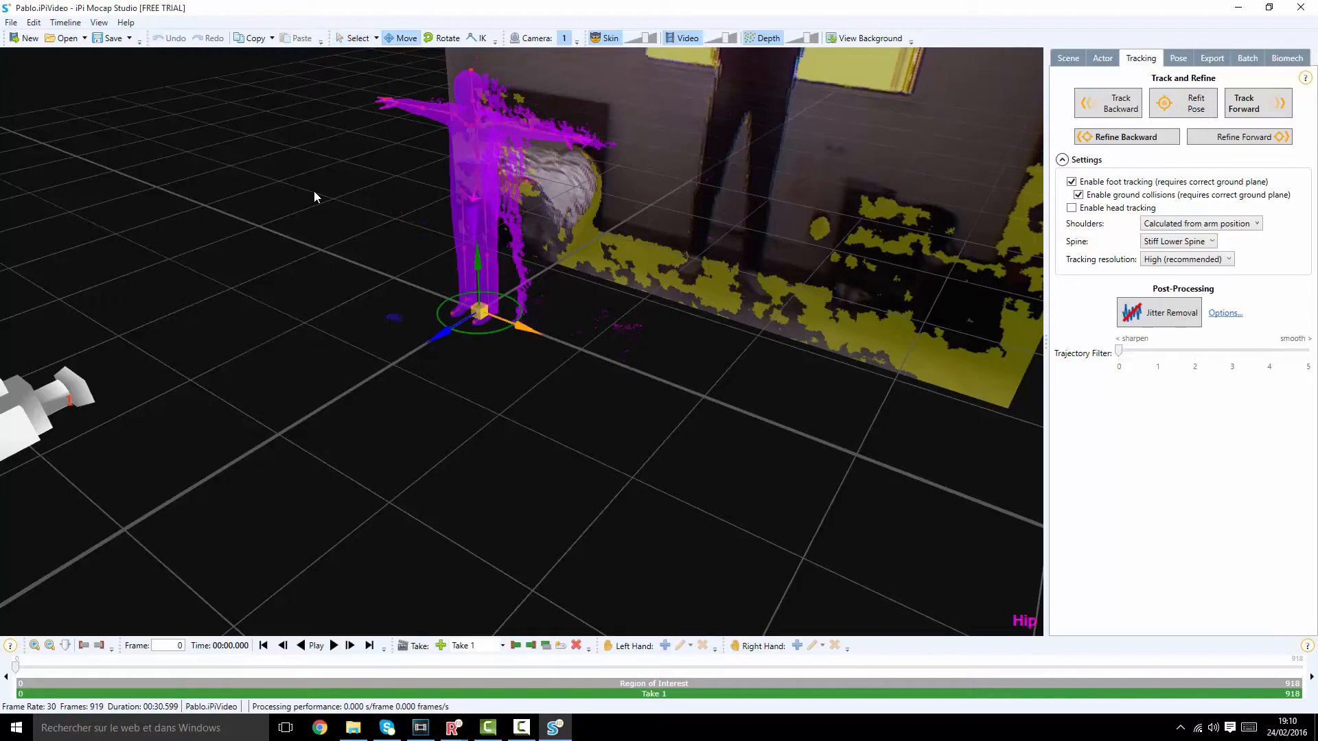
pyautogui.moveTo(527, 328); pyautogui.dragTo(553, 338)
pyautogui.moveTo(552, 339)
pyautogui.mouseDown(button='middle')
pyautogui.moveTo(439, 364)
pyautogui.moveTo(309, 319)
pyautogui.moveTo(124, 412)
pyautogui.moveTo(103, 405)
pyautogui.mouseUp(button='middle')
pyautogui.moveTo(315, 197)
pyautogui.mouseDown(button='middle')
pyautogui.moveTo(317, 234)
pyautogui.moveTo(314, 197)
pyautogui.moveTo(336, 192)
pyautogui.moveTo(315, 197)
pyautogui.mouseUp(button='middle')
pyautogui.scroll(3, 315, 197)
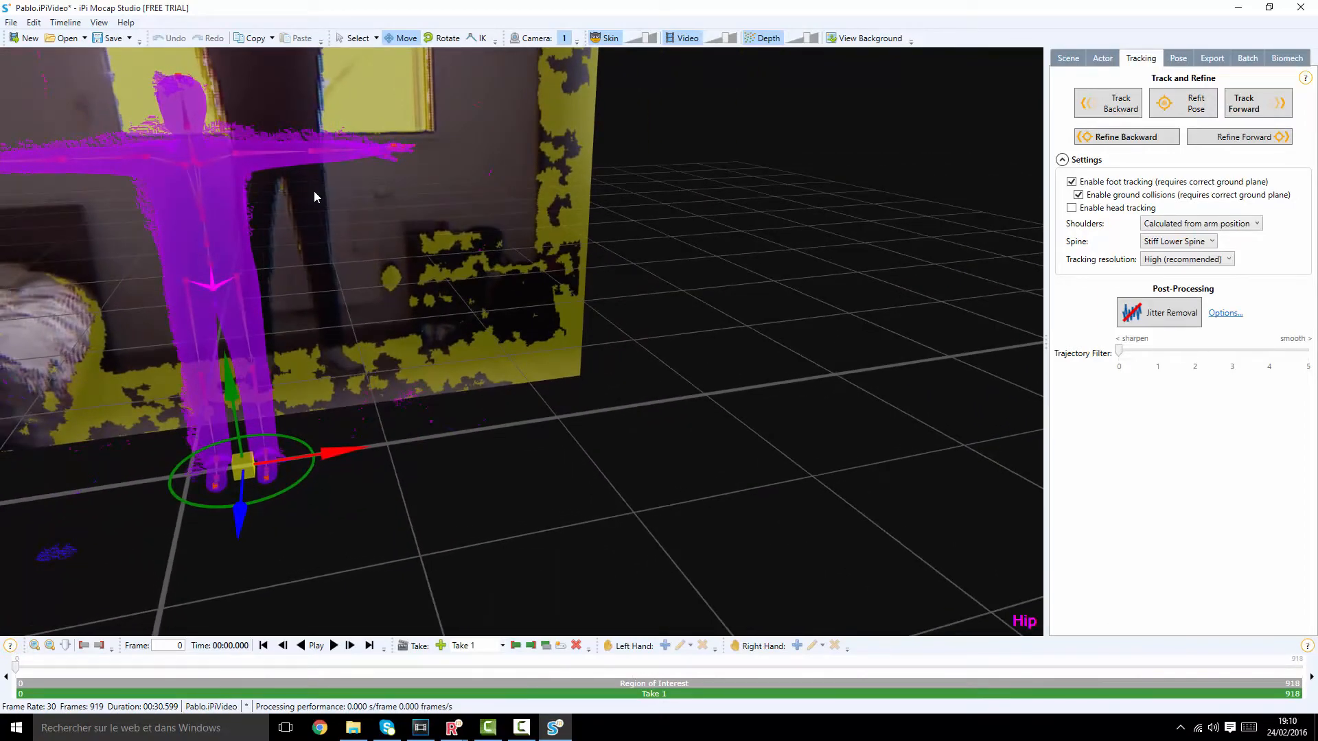
pyautogui.moveTo(315, 197); pyautogui.dragTo(314, 197, button='middle')
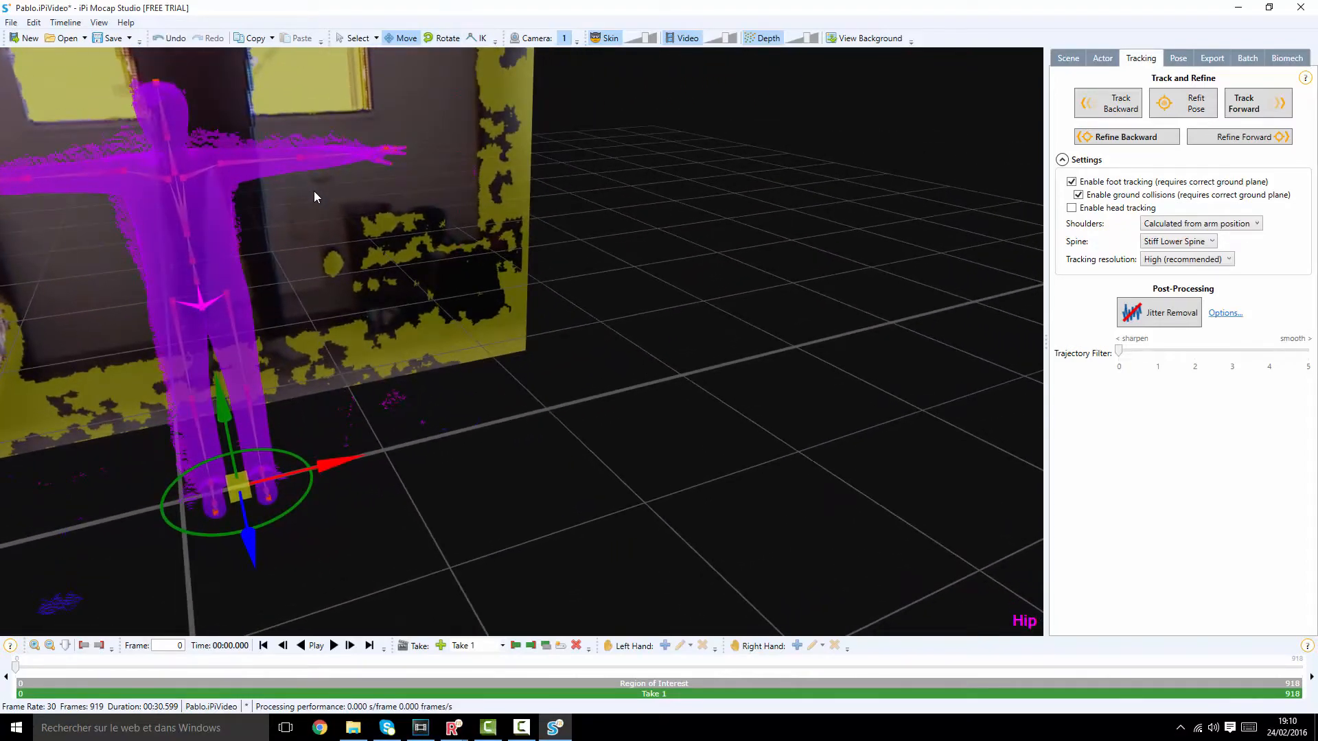
# - Raise the actor model's right and left hands slightly with IK to match the arms in the point cloud
pyautogui.press('q')
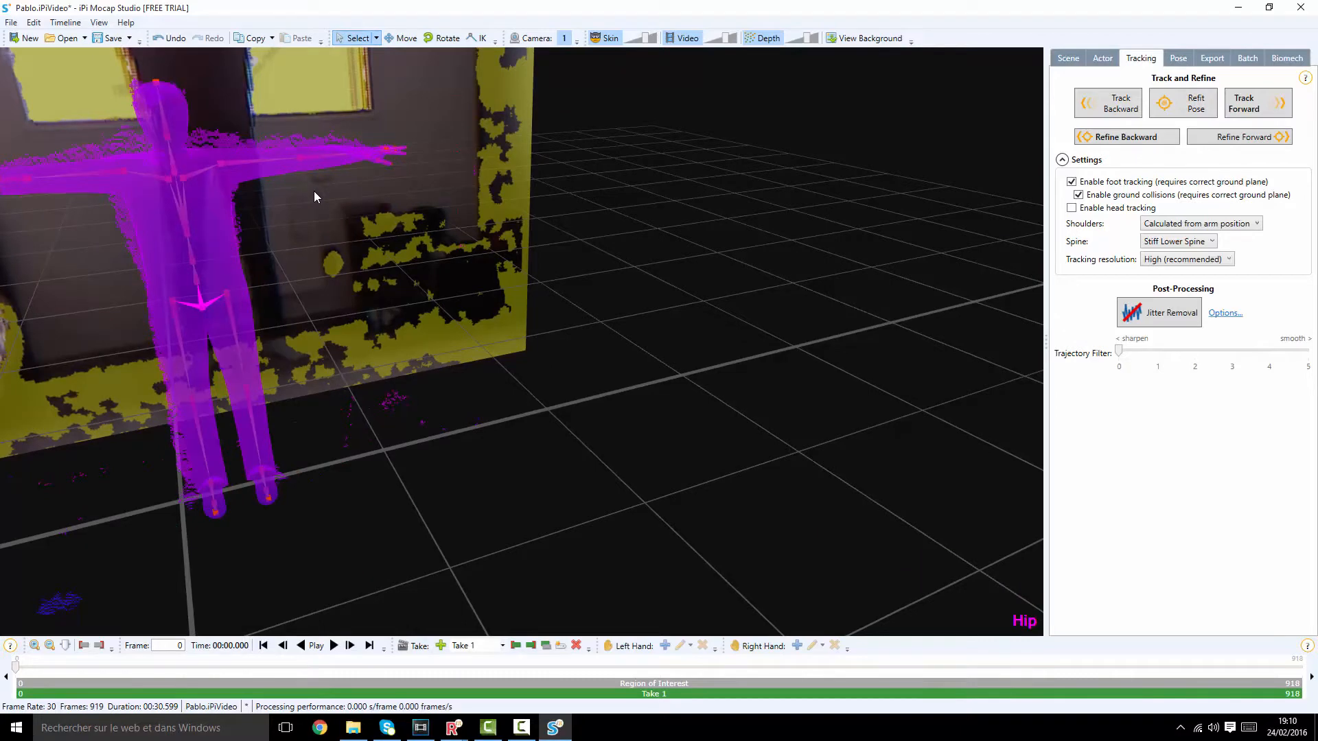
pyautogui.click(376, 39)
pyautogui.click(583, 206)
pyautogui.press('e')
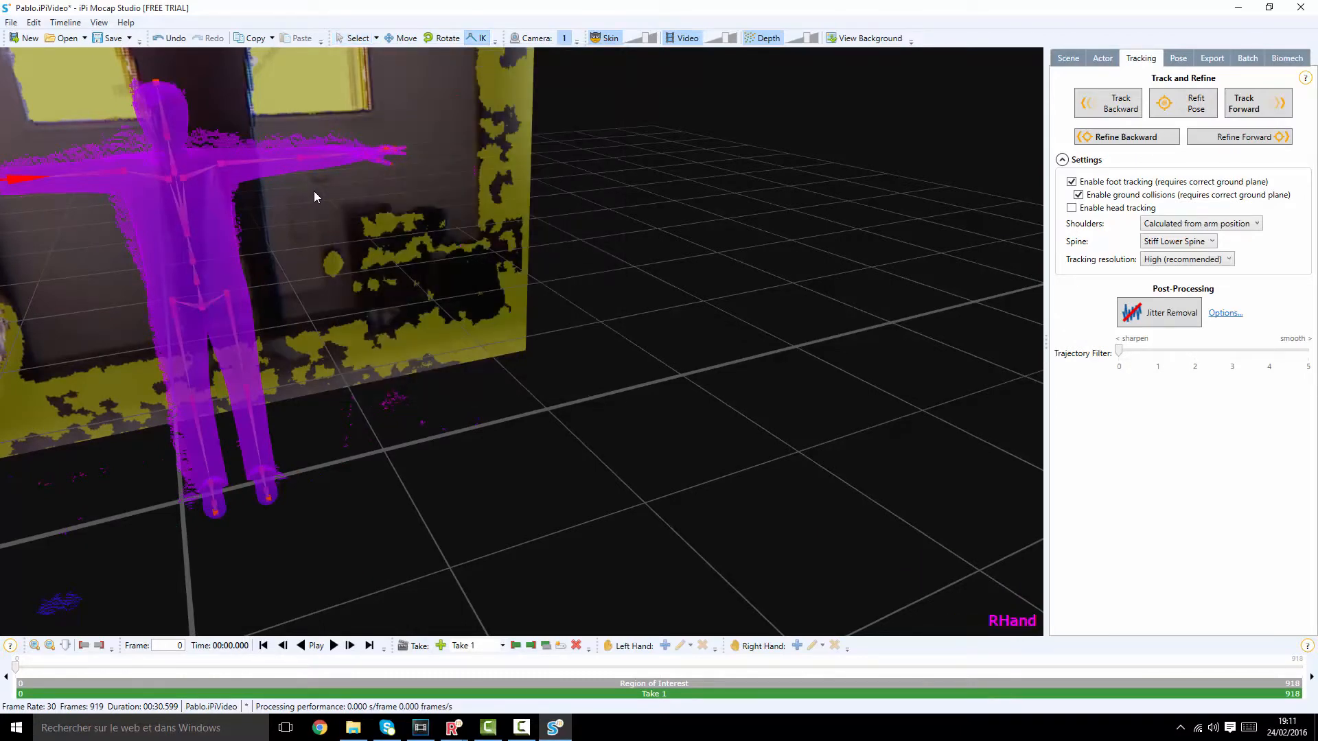
pyautogui.moveTo(314, 197)
pyautogui.mouseDown(button='middle')
pyautogui.moveTo(350, 199)
pyautogui.moveTo(250, 189)
pyautogui.moveTo(480, 264)
pyautogui.moveTo(314, 193)
pyautogui.mouseUp(button='middle')
pyautogui.moveTo(262, 203); pyautogui.dragTo(263, 196)
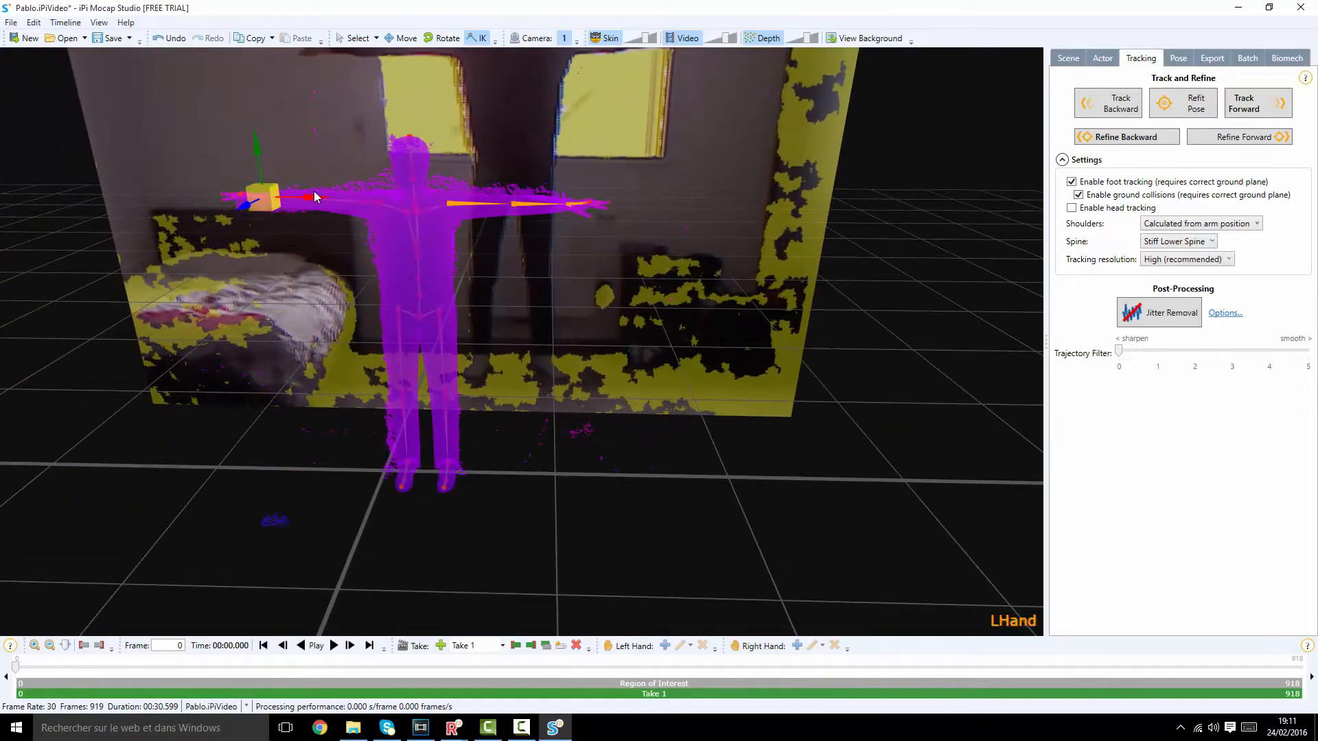
pyautogui.click(567, 200)
pyautogui.moveTo(567, 201); pyautogui.dragTo(565, 195)
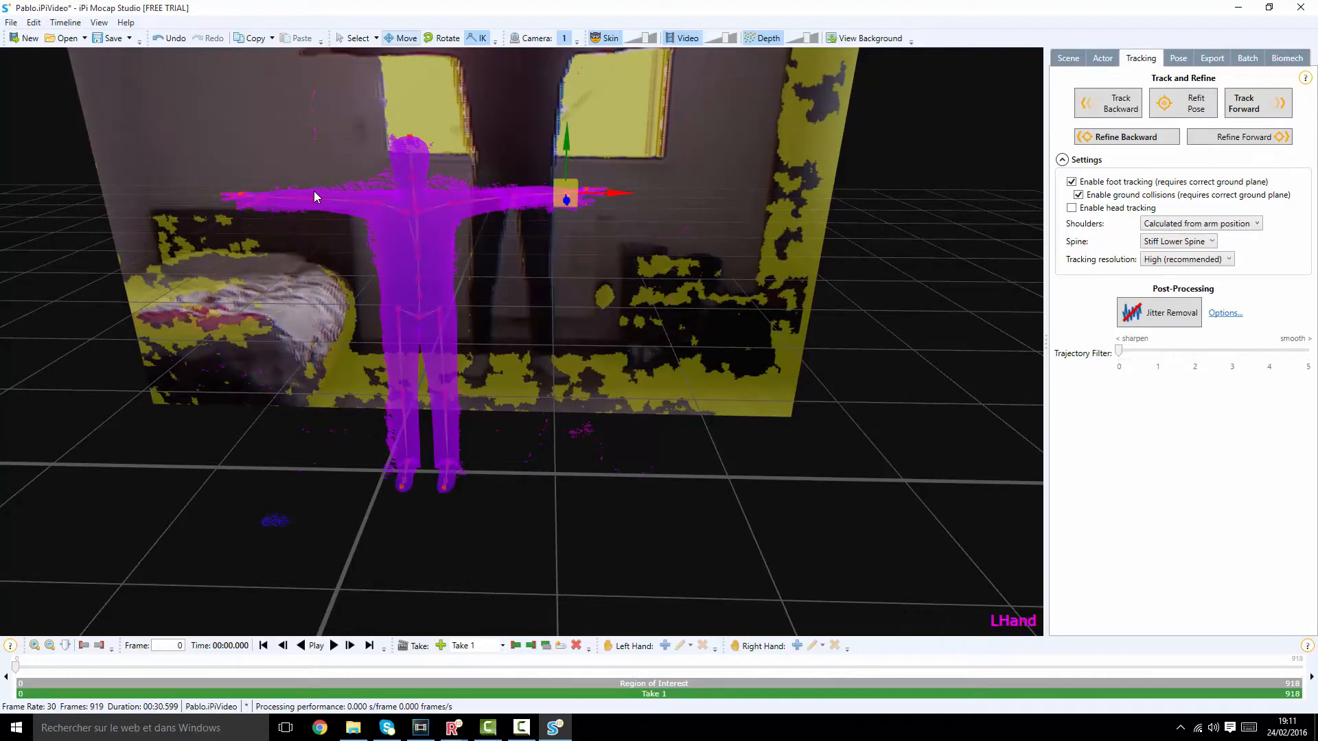
# - Select the Head bone and nudge it slightly upward with IK to fit the point cloud
pyautogui.click(376, 39)
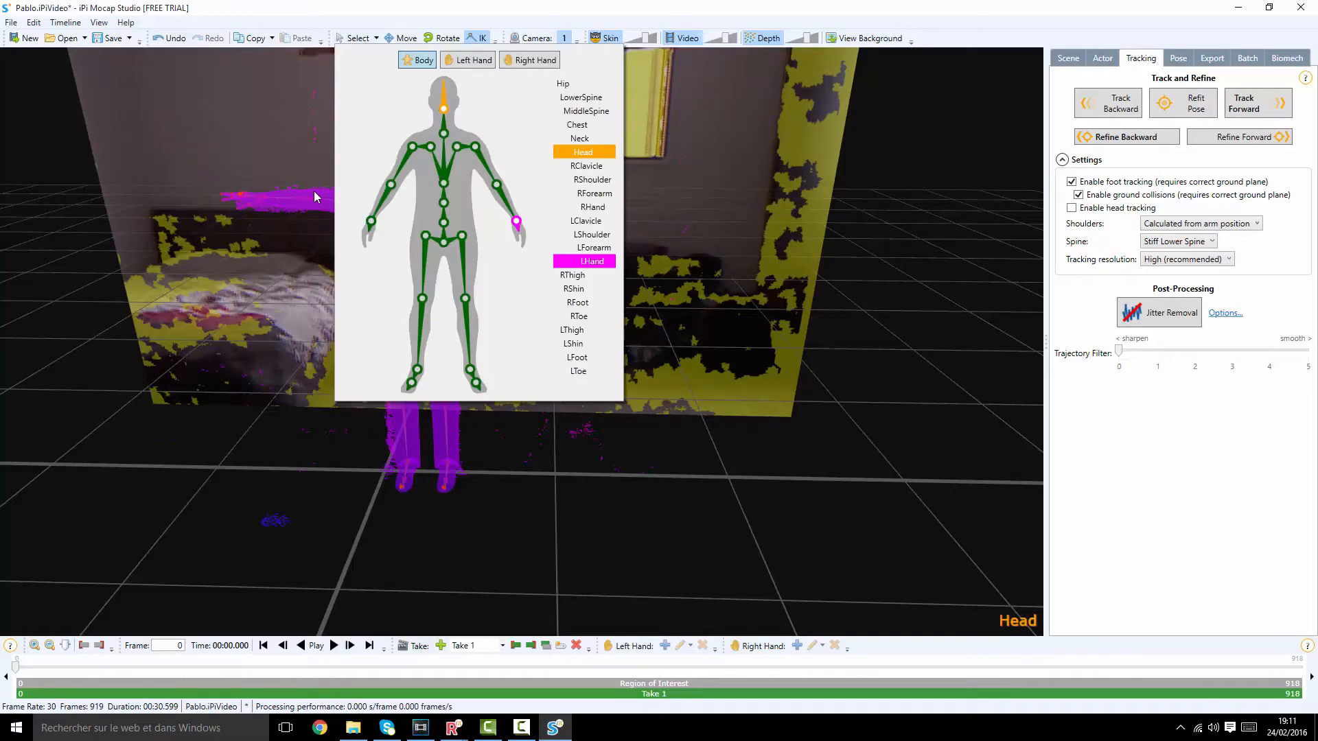
pyautogui.click(582, 152)
pyautogui.moveTo(314, 197); pyautogui.dragTo(314, 192)
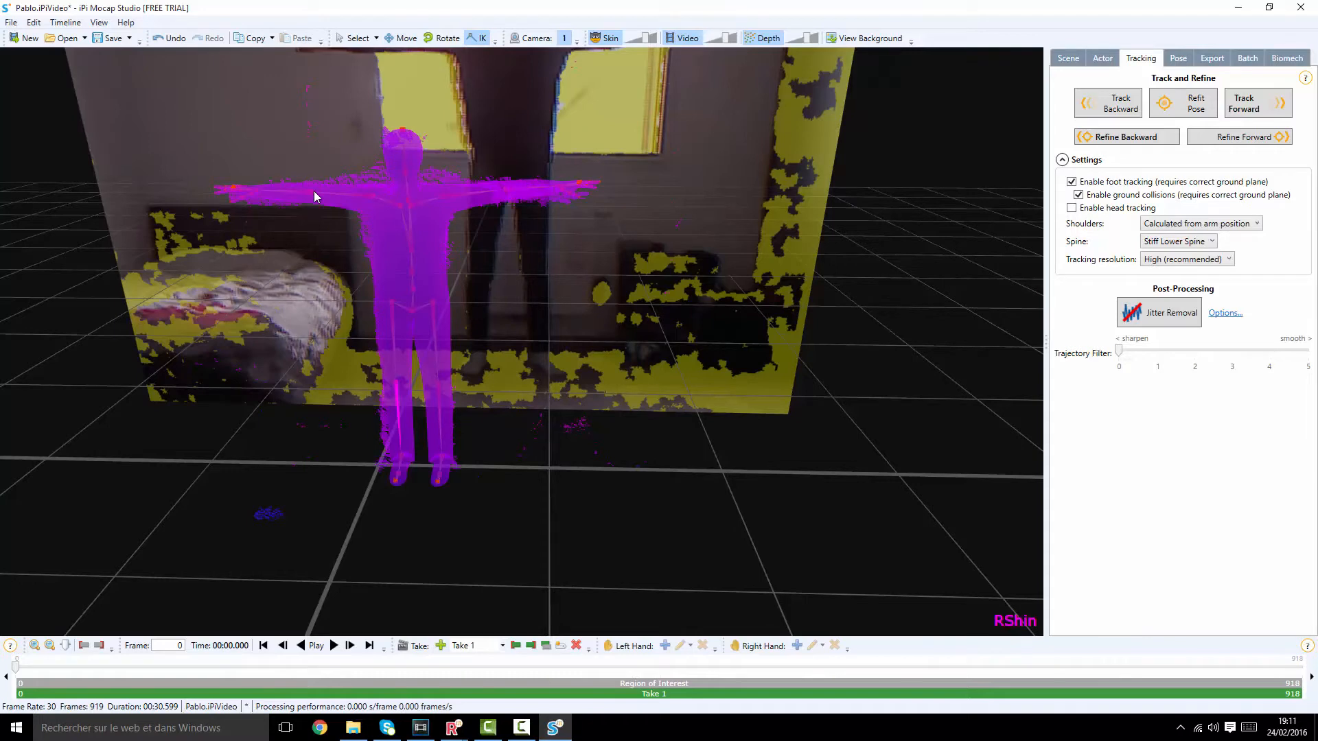
# - Select the RFoot bone and shift it slightly outward with IK to match the right leg in the point cloud
pyautogui.click(376, 38)
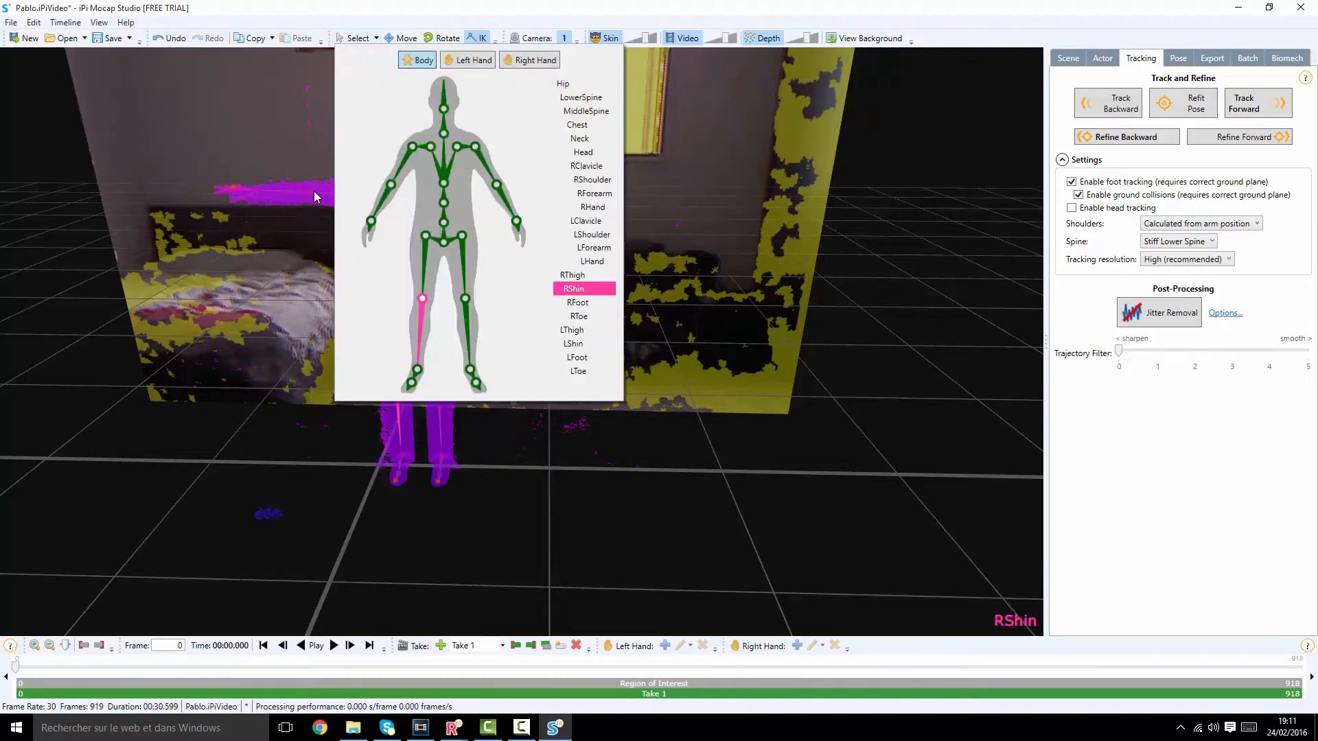
pyautogui.click(314, 197)
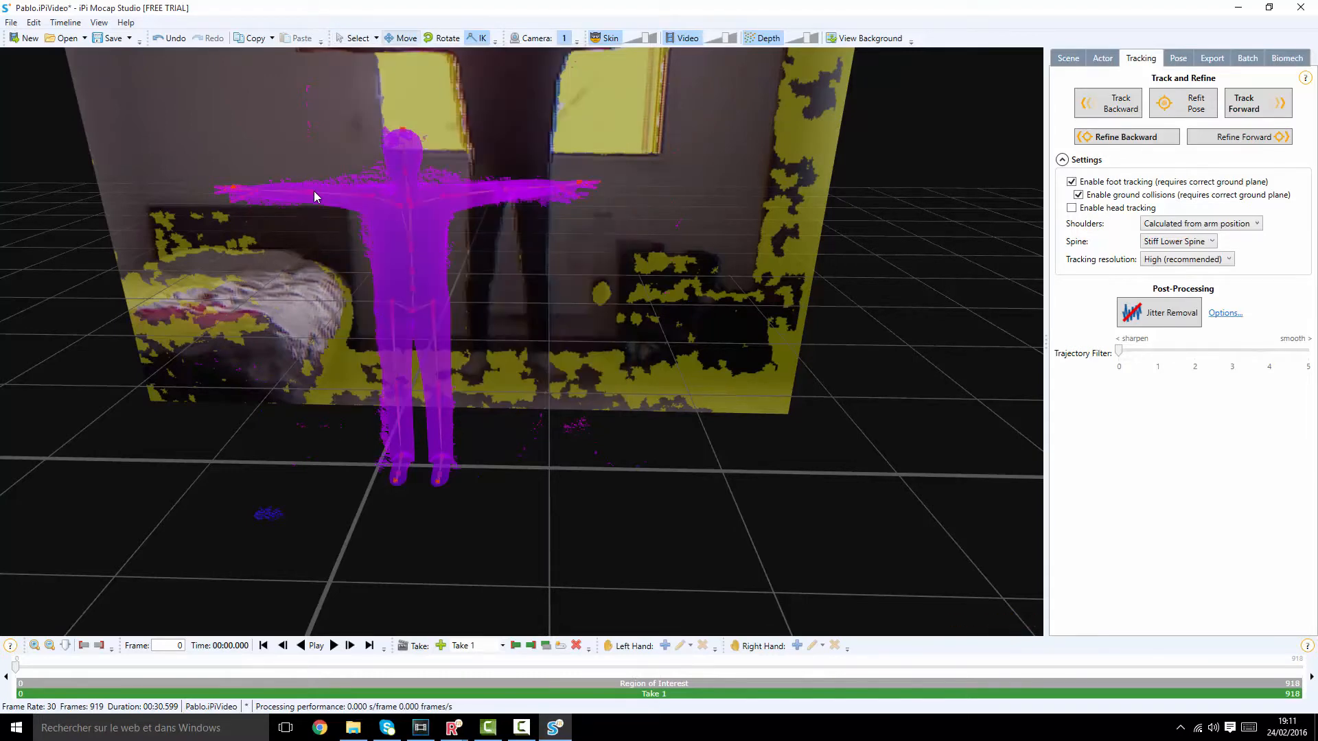
pyautogui.click(357, 37)
pyautogui.click(376, 38)
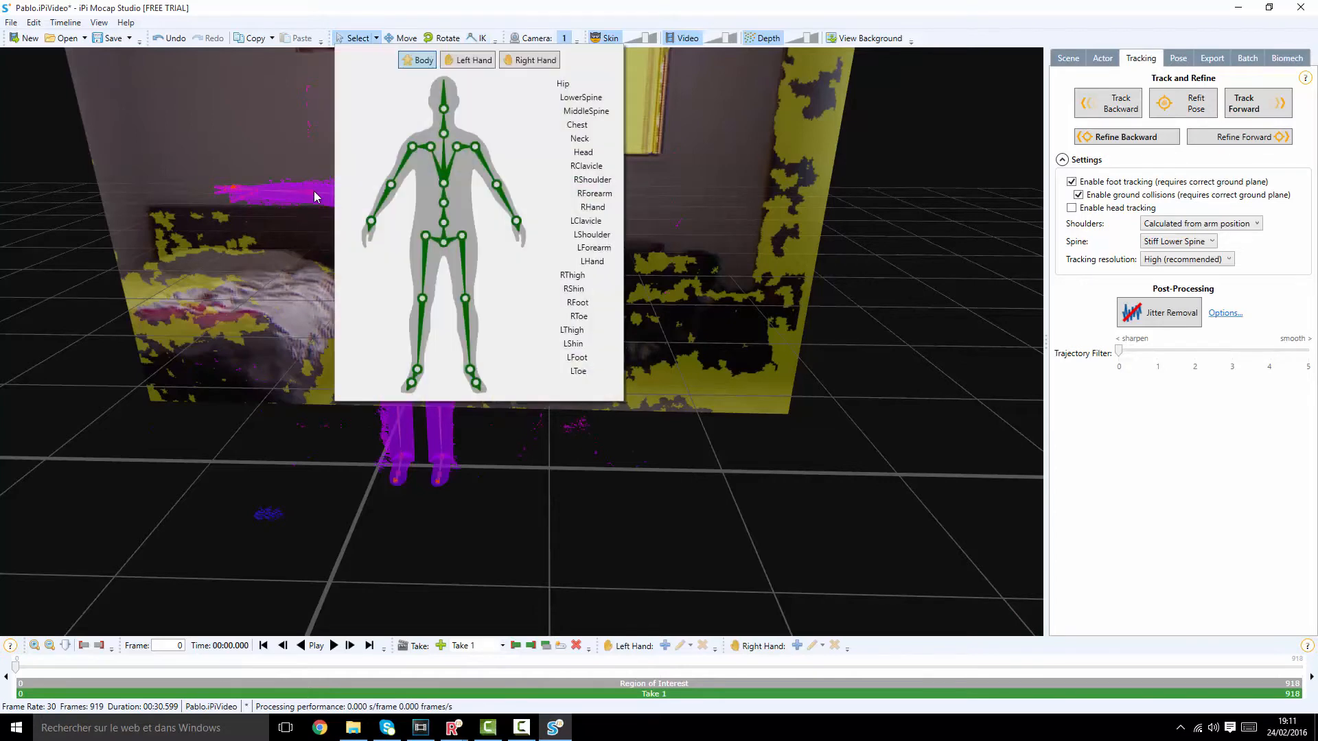
pyautogui.click(578, 302)
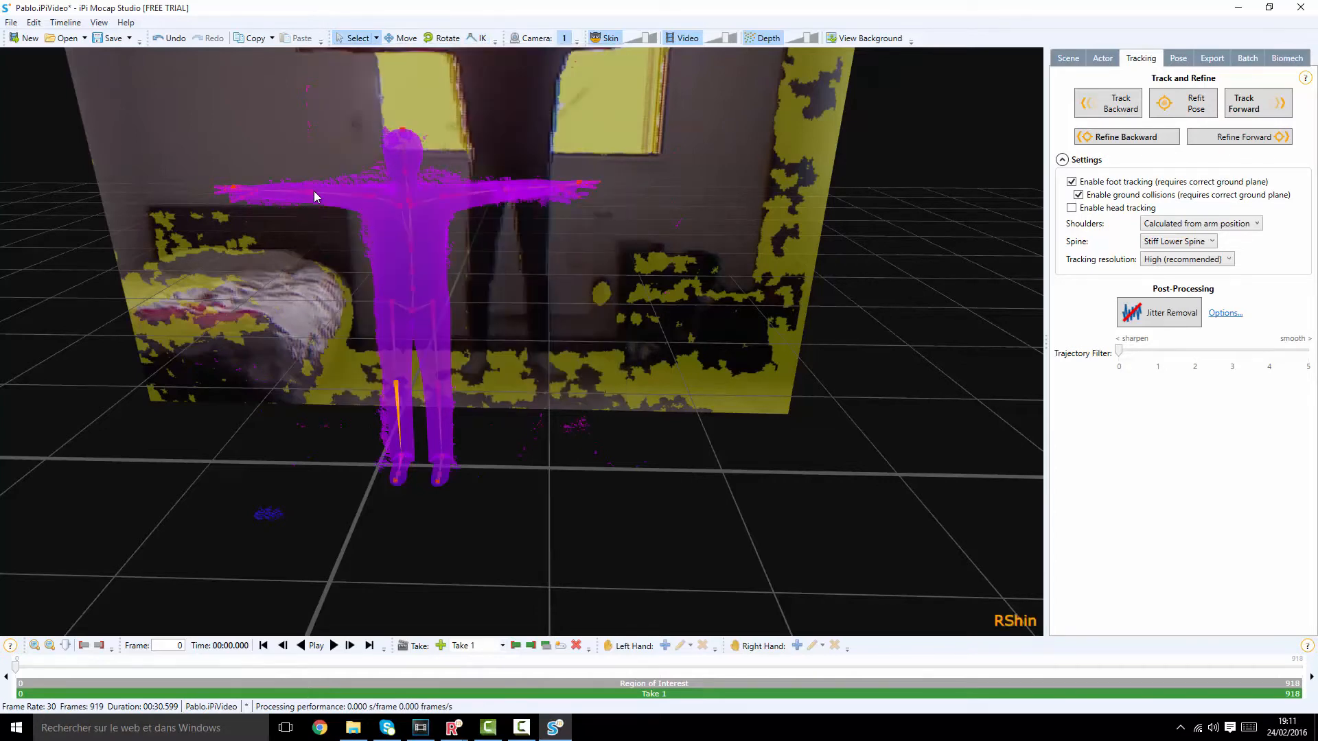
pyautogui.click(478, 38)
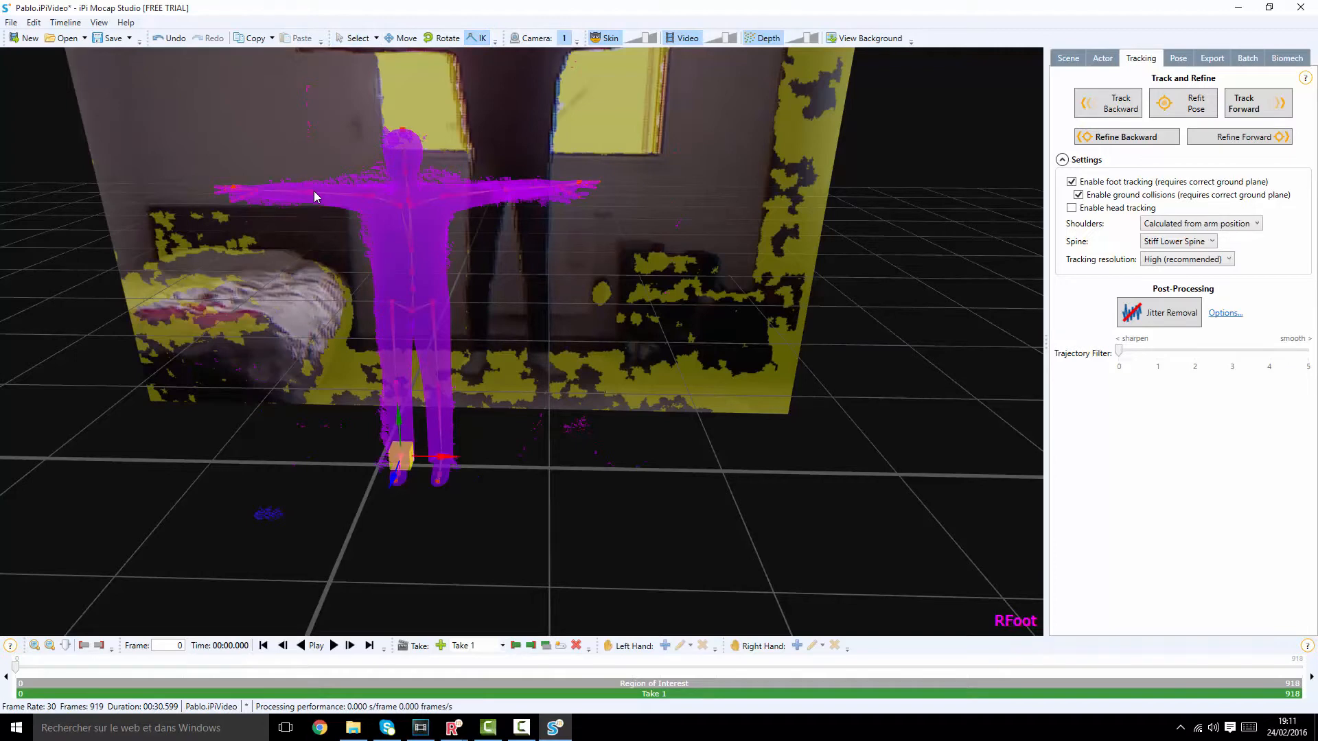
pyautogui.moveTo(443, 457); pyautogui.dragTo(428, 456)
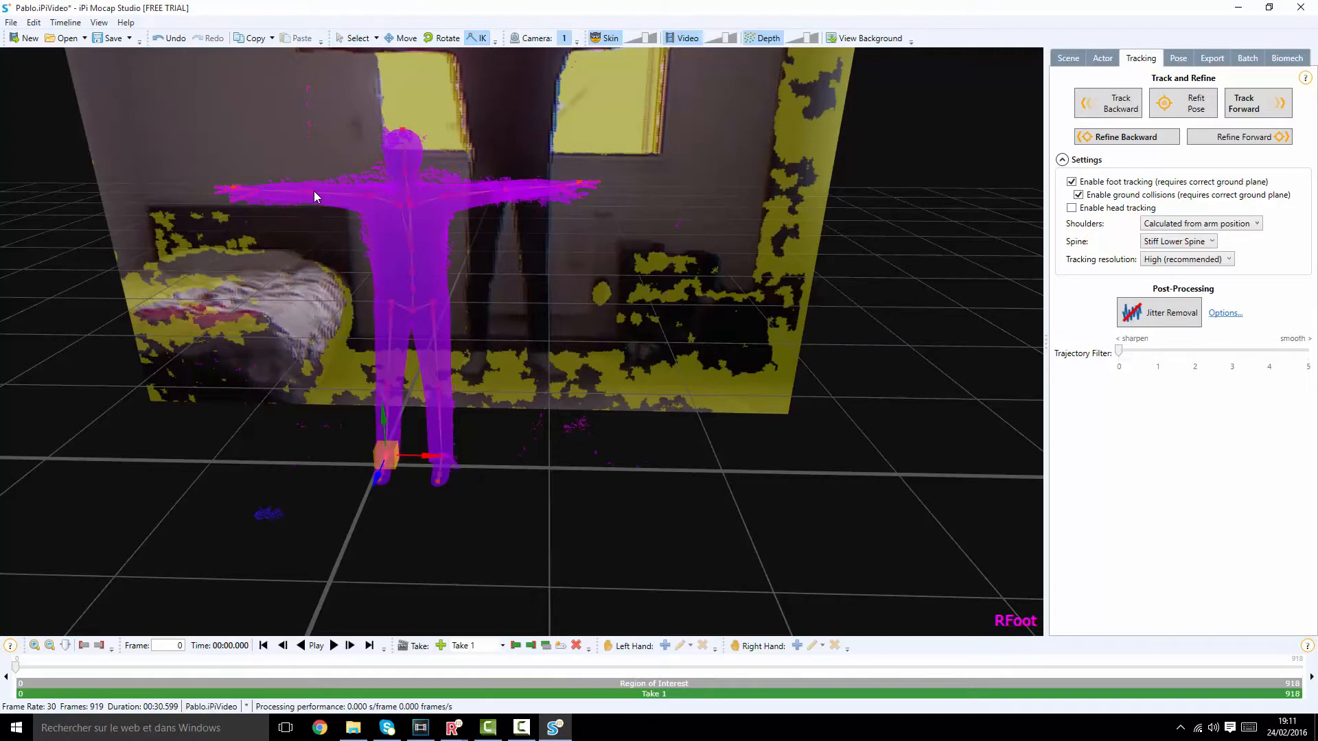
pyautogui.click(437, 361)
# - Try a larger Belly dimension on the actor model and return it to about the middle of its range
pyautogui.moveTo(314, 197)
pyautogui.mouseDown(button='middle')
pyautogui.moveTo(151, 233)
pyautogui.moveTo(470, 191)
pyautogui.mouseUp(button='middle')
pyautogui.click(1103, 58)
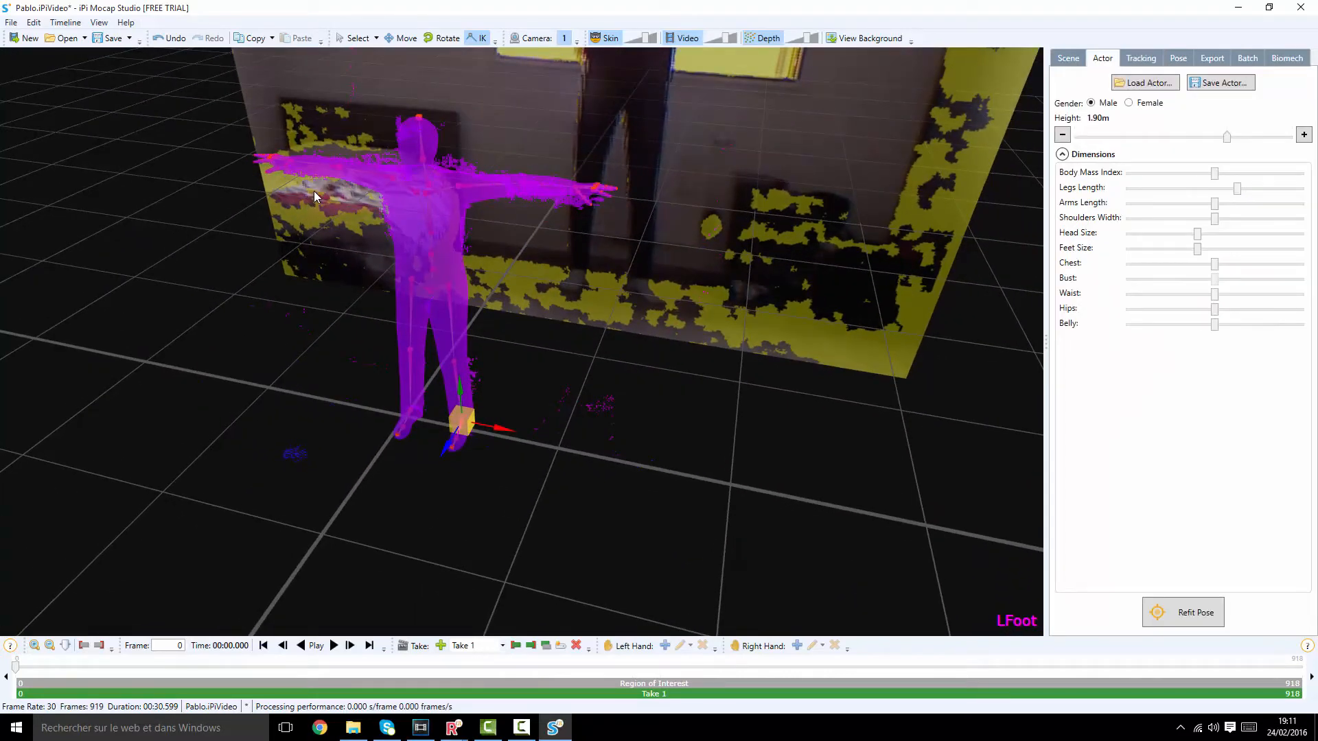
pyautogui.moveTo(1214, 325)
pyautogui.mouseDown()
pyautogui.moveTo(1155, 324)
pyautogui.moveTo(1282, 324)
pyautogui.moveTo(1266, 324)
pyautogui.mouseUp()
pyautogui.moveTo(314, 197)
pyautogui.mouseDown(button='middle')
pyautogui.moveTo(199, 187)
pyautogui.moveTo(270, 161)
pyautogui.mouseUp(button='middle')
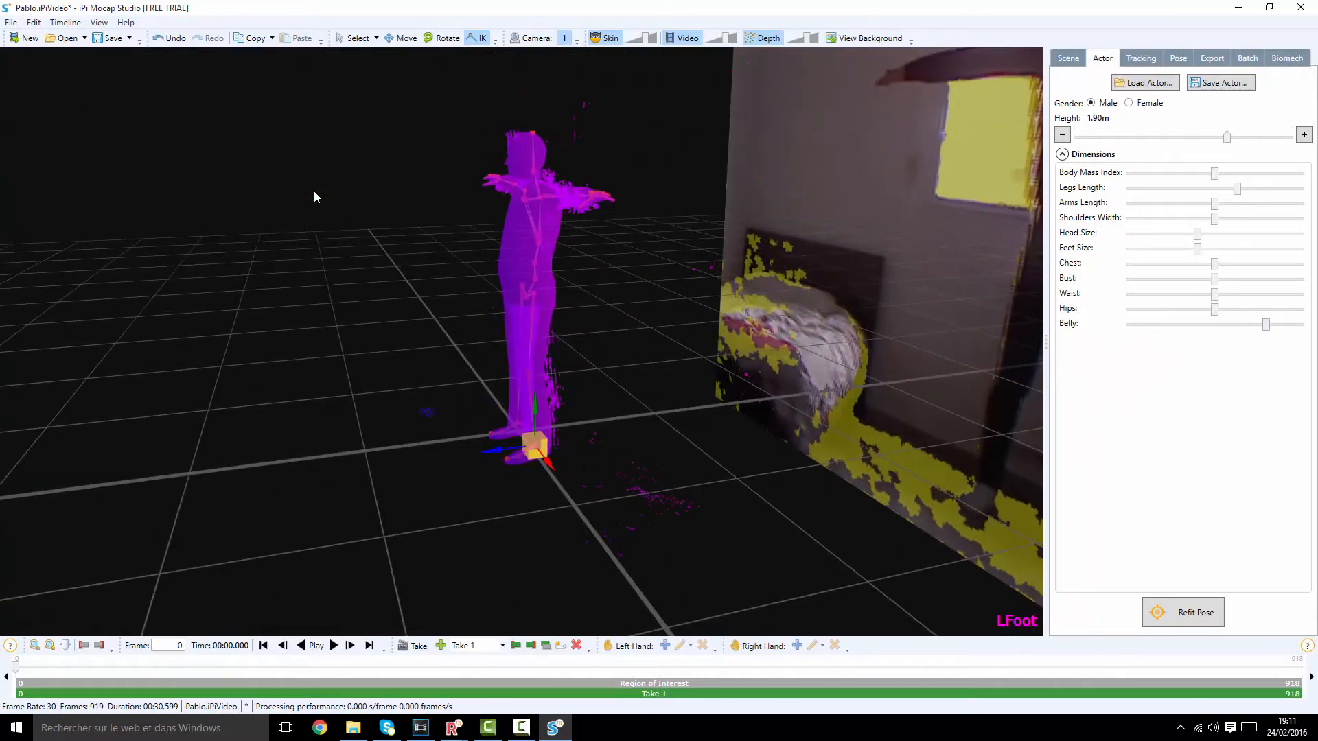
pyautogui.moveTo(1266, 325)
pyautogui.mouseDown()
pyautogui.moveTo(1303, 325)
pyautogui.moveTo(1126, 325)
pyautogui.moveTo(1233, 325)
pyautogui.moveTo(1194, 325)
pyautogui.moveTo(1210, 324)
pyautogui.mouseUp()
pyautogui.click(314, 197)
pyautogui.click(1068, 57)
pyautogui.click(1178, 58)
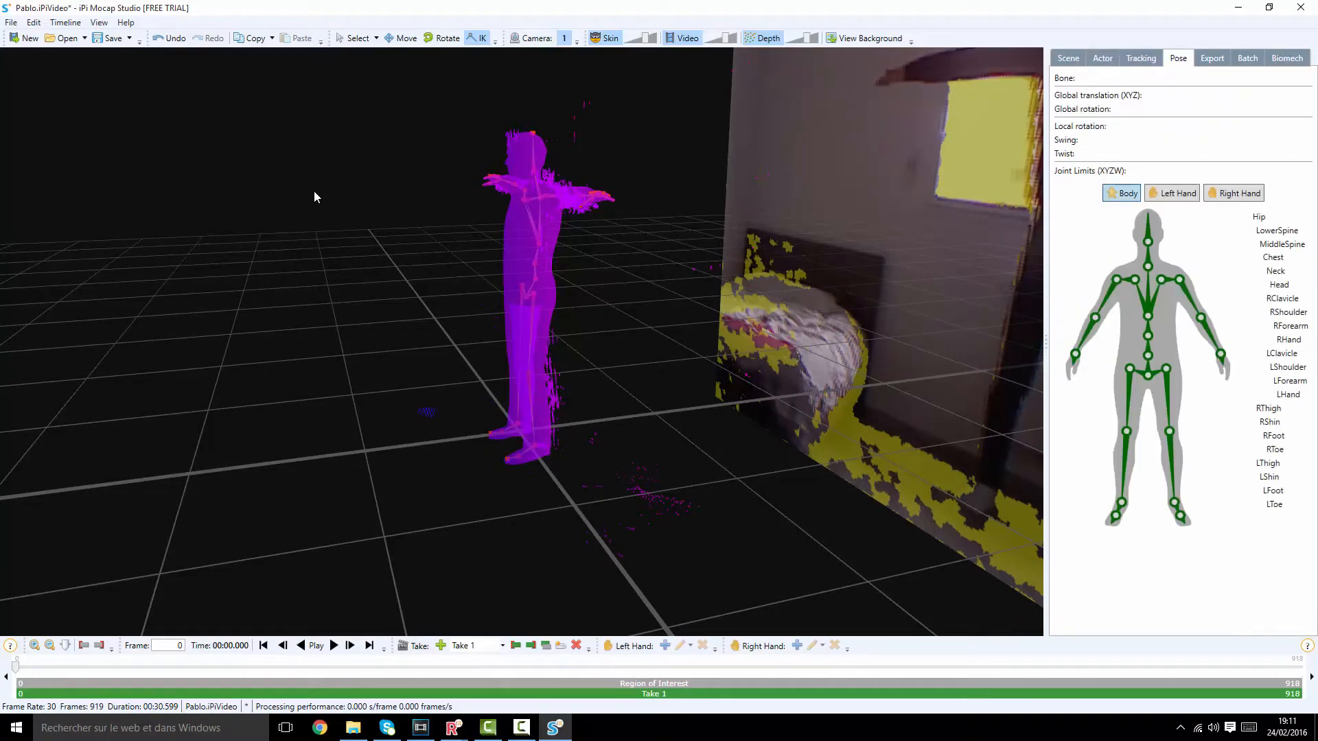
pyautogui.click(1212, 58)
pyautogui.click(1178, 57)
pyautogui.click(1141, 58)
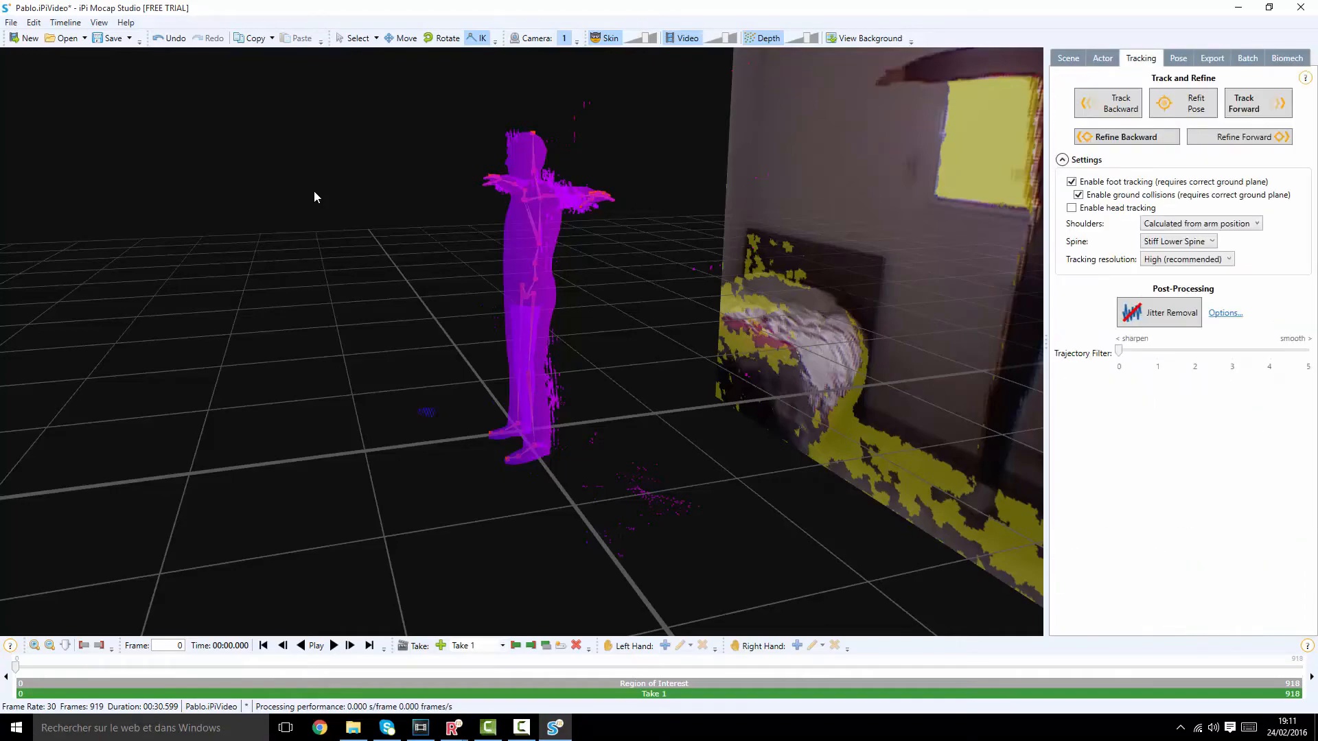
# - Lower the actor model's left and right hands slightly with IK to align them with the arms in the point cloud
pyautogui.moveTo(314, 197); pyautogui.dragTo(315, 197, button='middle')
pyautogui.click(565, 389)
pyautogui.moveTo(565, 389); pyautogui.dragTo(576, 389)
pyautogui.moveTo(314, 197); pyautogui.dragTo(314, 197, button='middle')
pyautogui.click(542, 191)
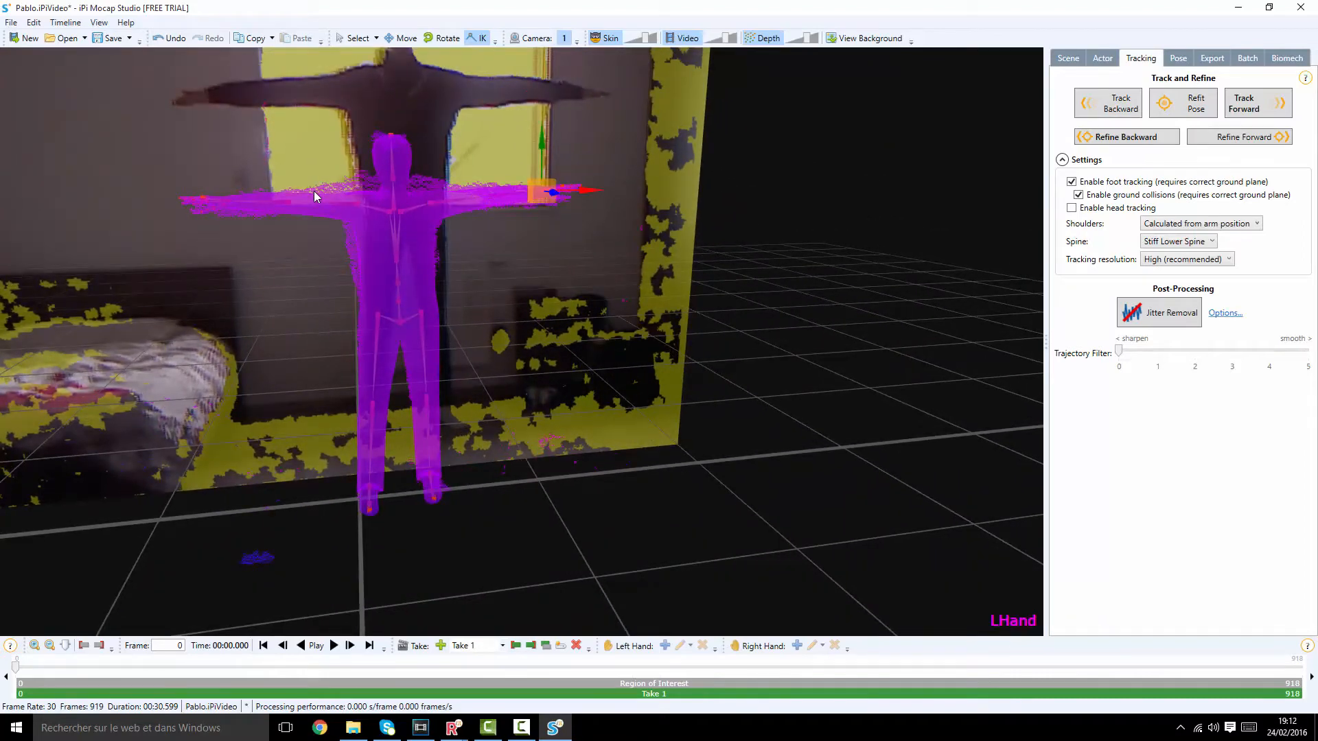
pyautogui.moveTo(542, 191); pyautogui.dragTo(544, 196)
pyautogui.click(227, 195)
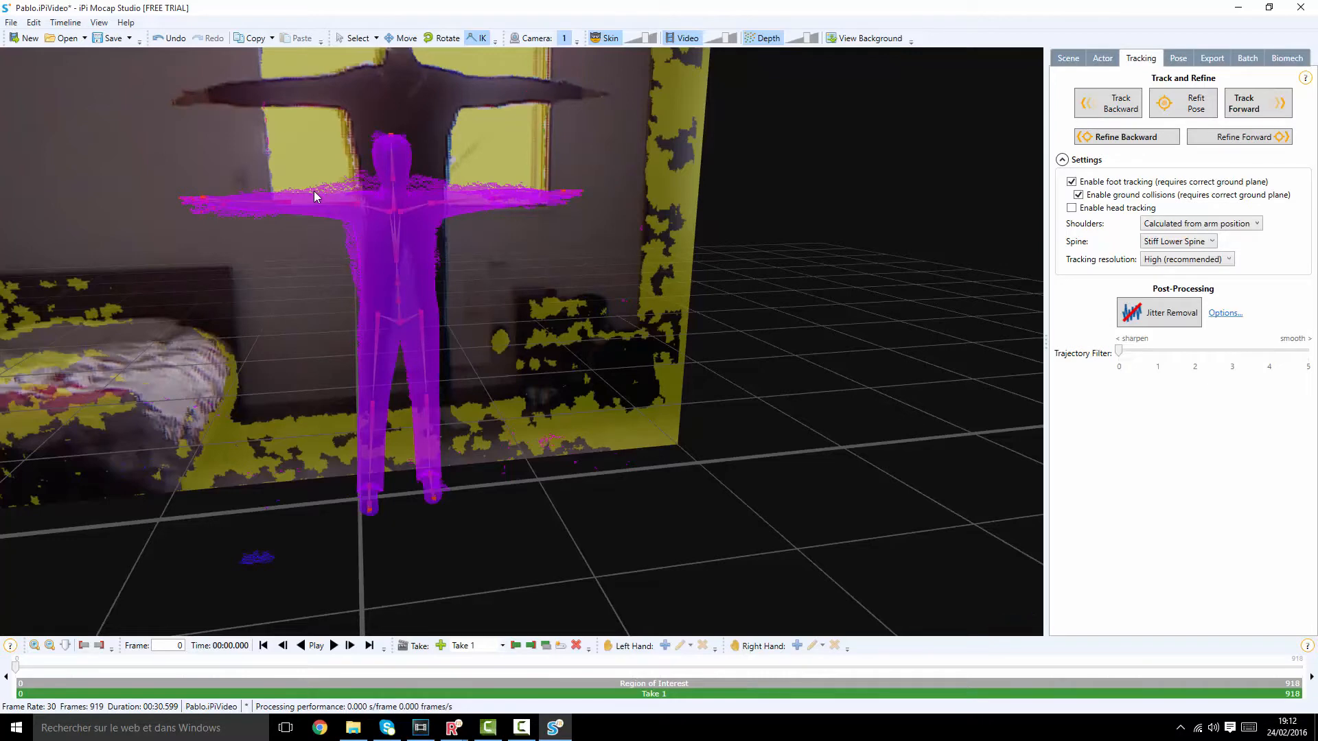
pyautogui.click(227, 201)
pyautogui.moveTo(228, 201); pyautogui.dragTo(229, 206)
pyautogui.moveTo(314, 197); pyautogui.dragTo(281, 173)
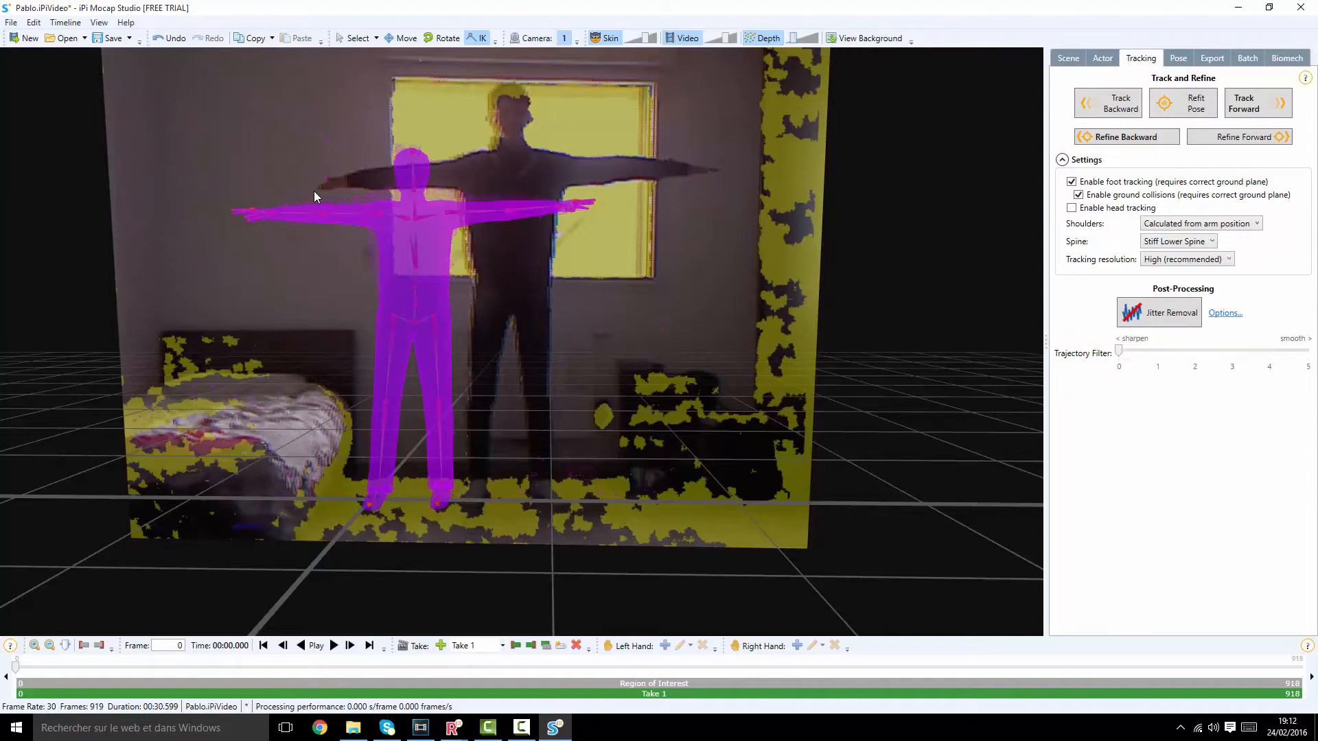
pyautogui.moveTo(314, 197); pyautogui.dragTo(313, 197, button='middle')
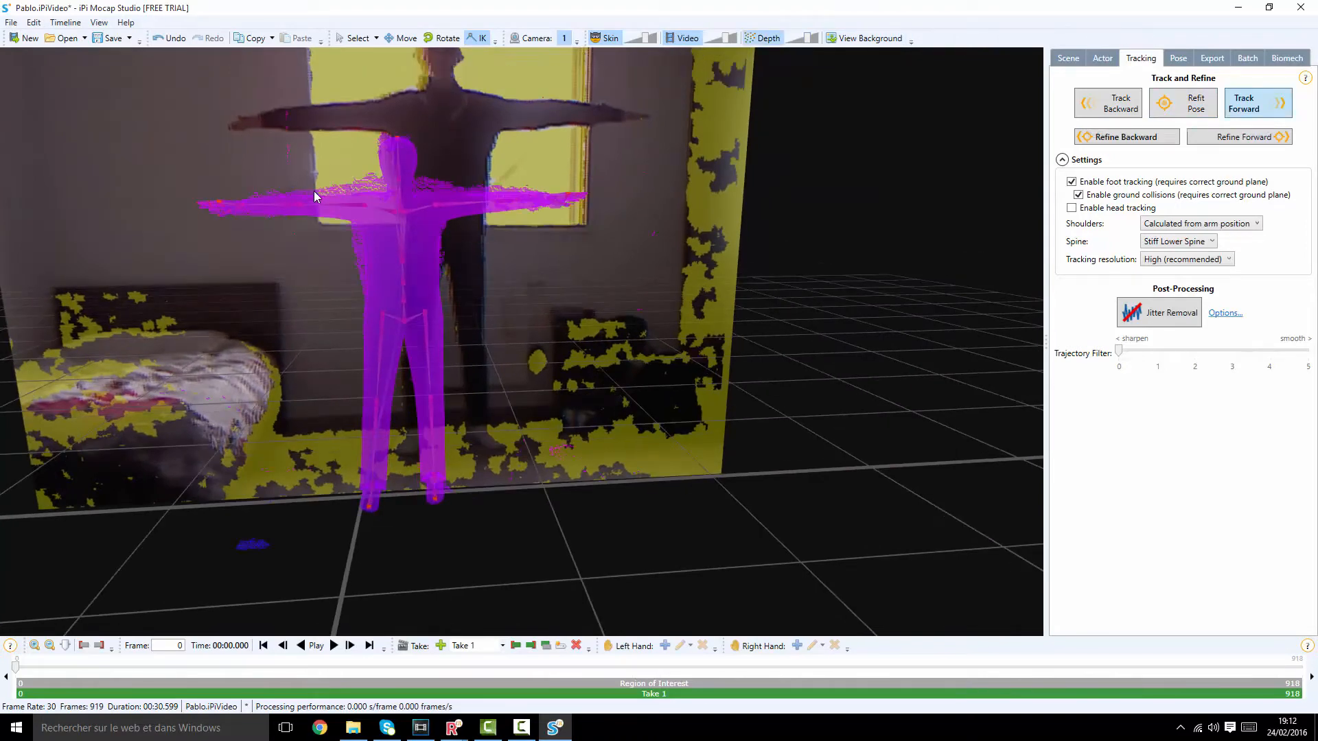
# - Refit the actor's pose at the first frame and track forward, stopping at frame 204
pyautogui.click(1183, 103)
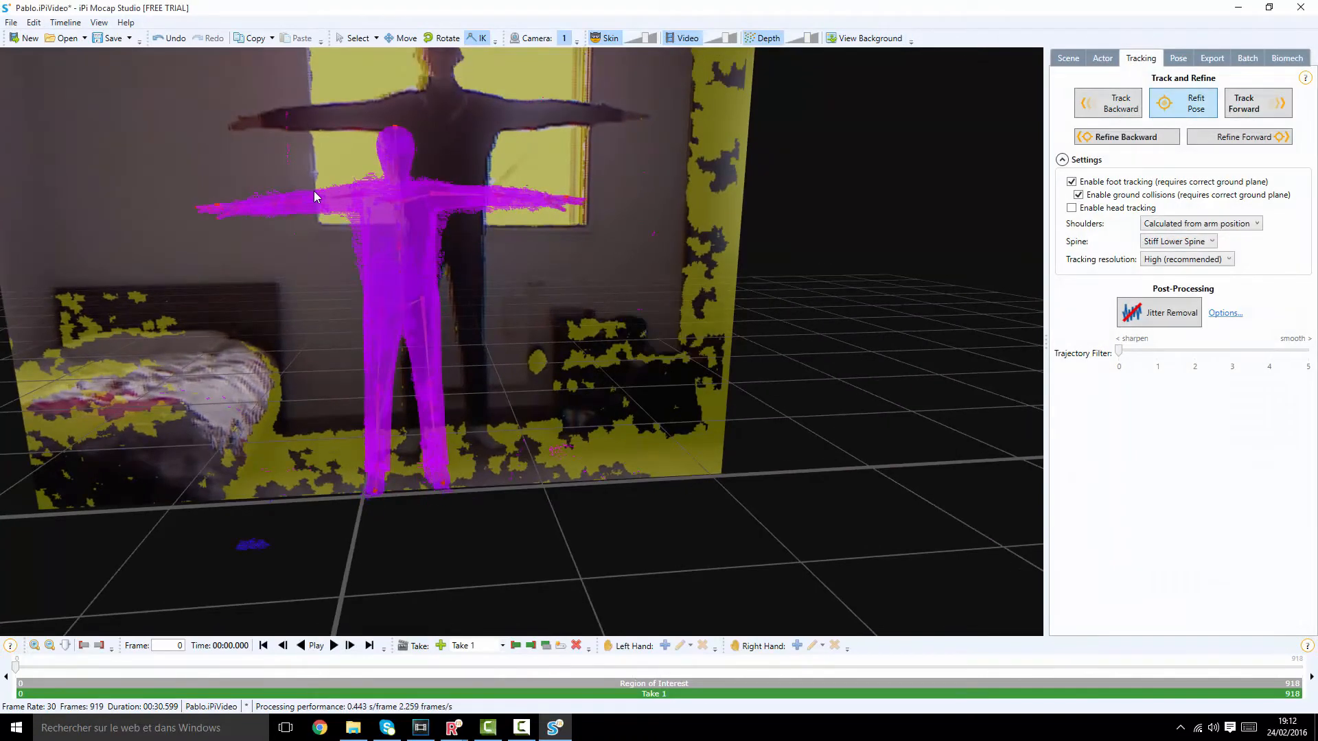
pyautogui.click(1244, 103)
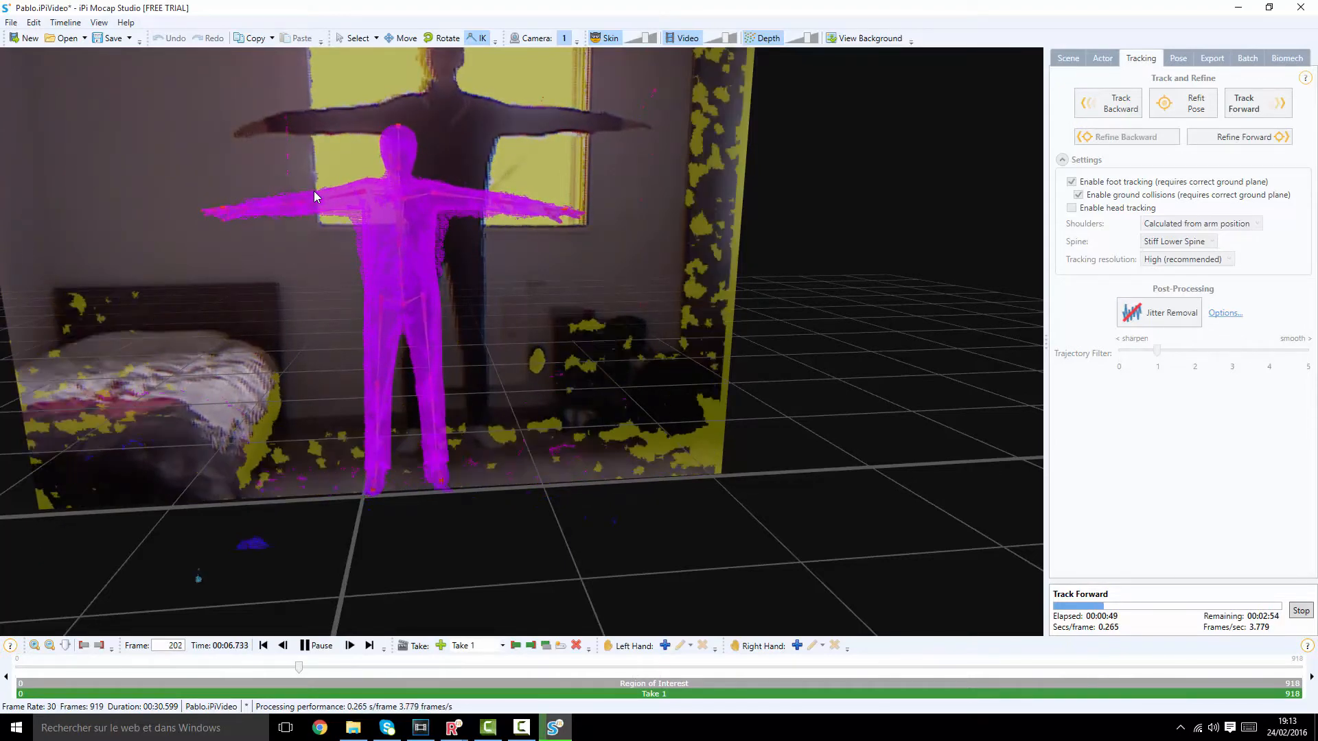
pyautogui.press('Escape')
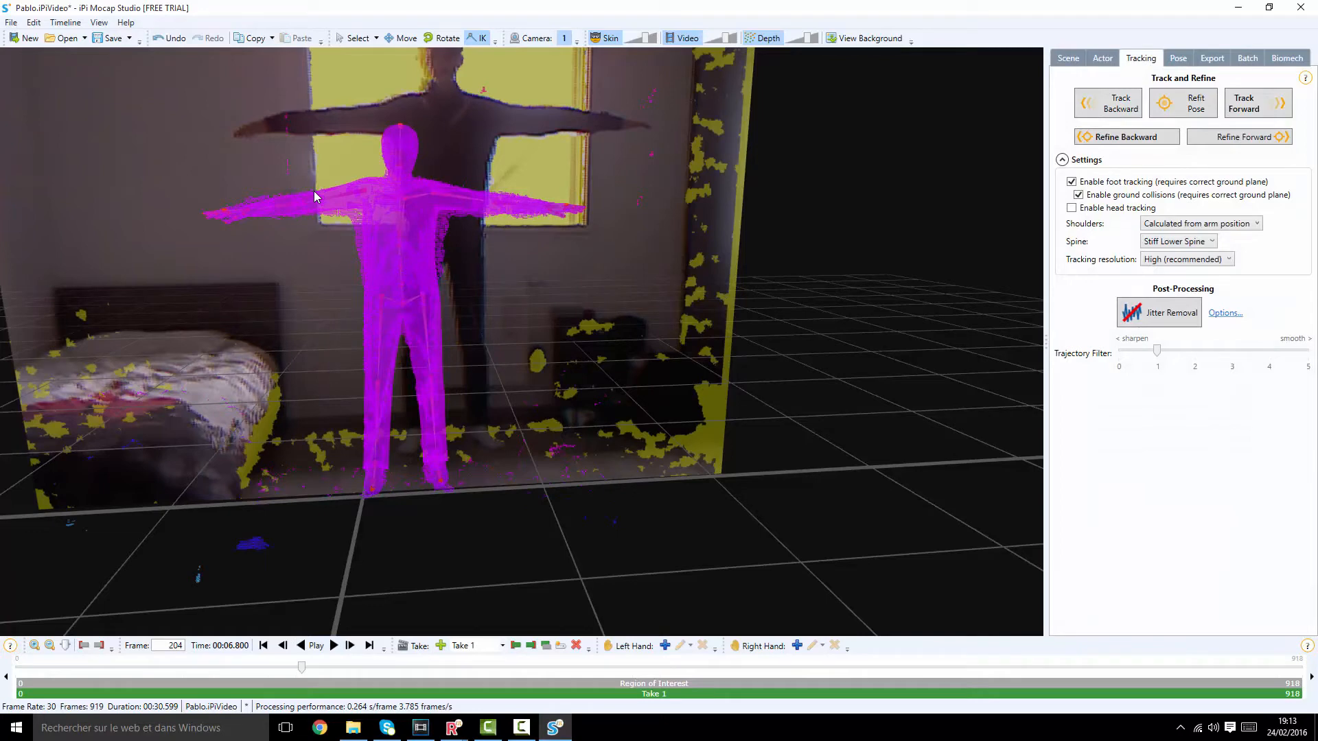
# - Select the left hand, resume forward tracking from frame 204, and check the tracked actor from the front and side
pyautogui.click(550, 207)
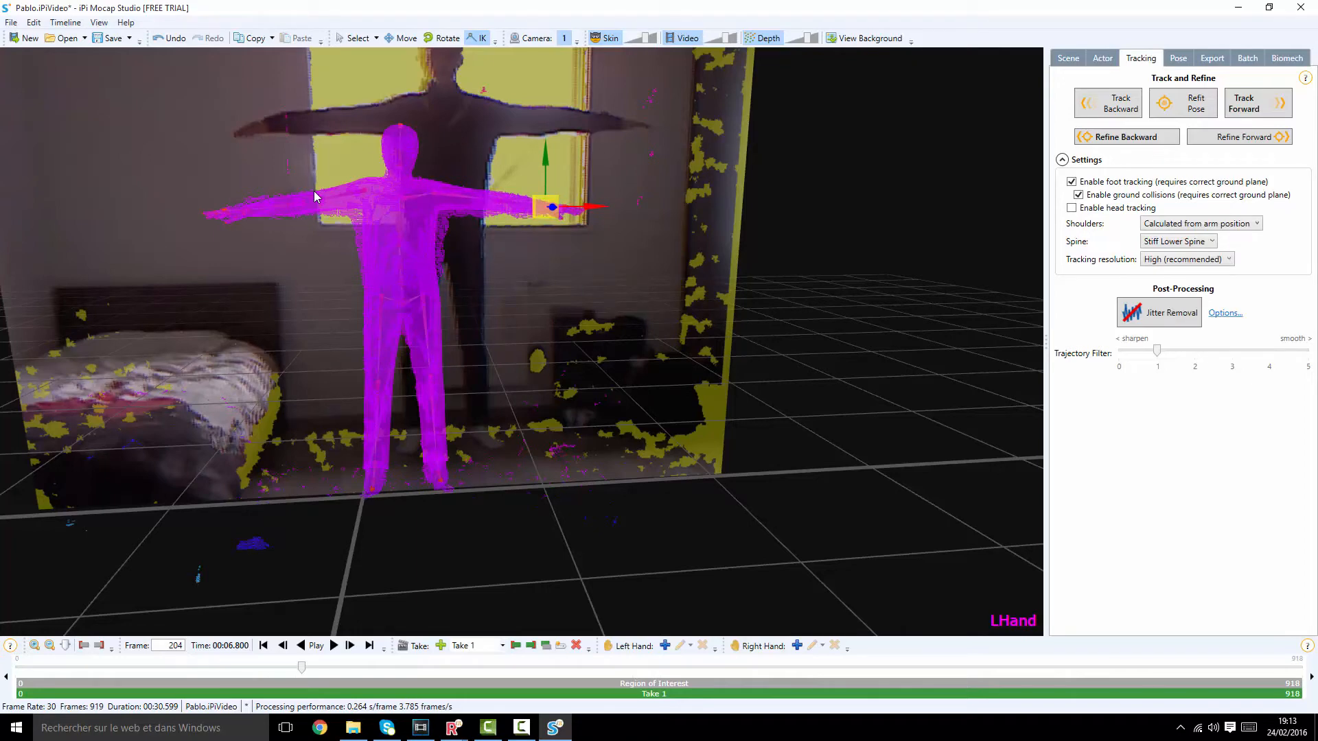
pyautogui.press('space')
pyautogui.hotkey('ctrl', 'f')
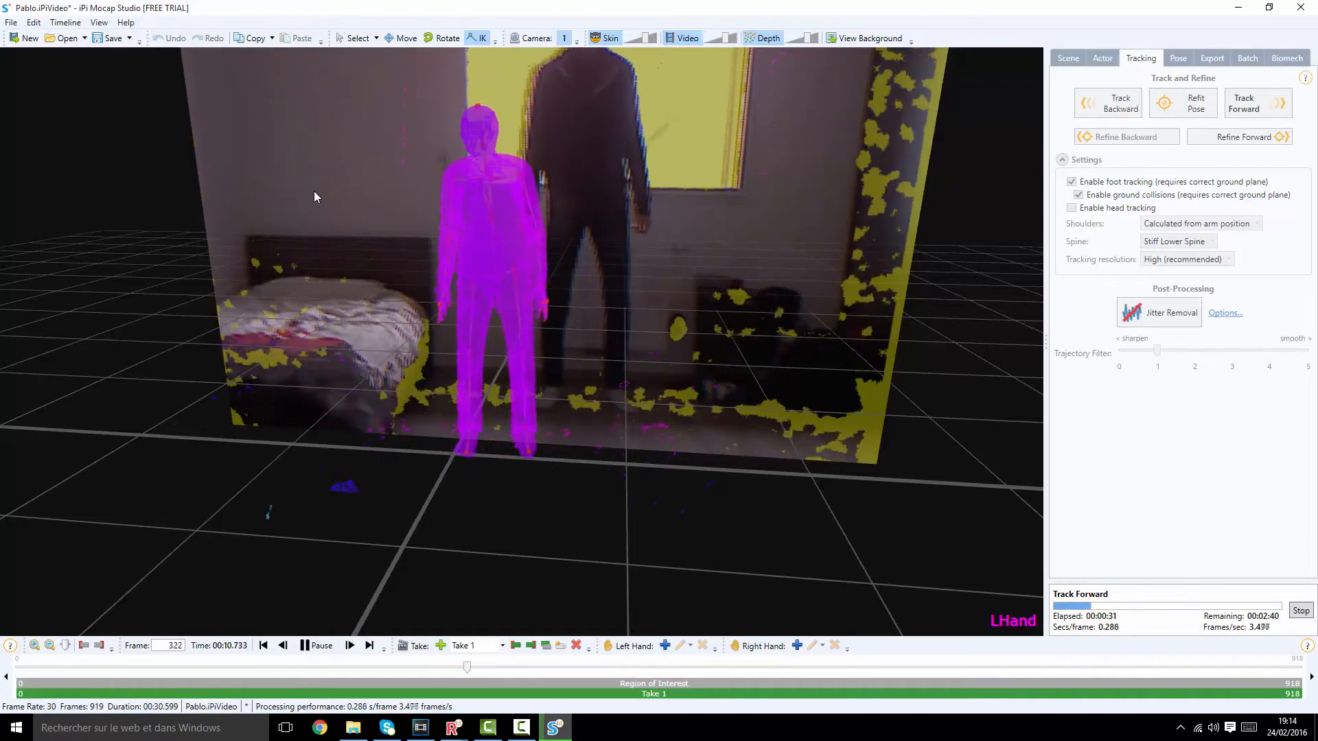
pyautogui.moveTo(315, 197); pyautogui.dragTo(314, 197, button='middle')
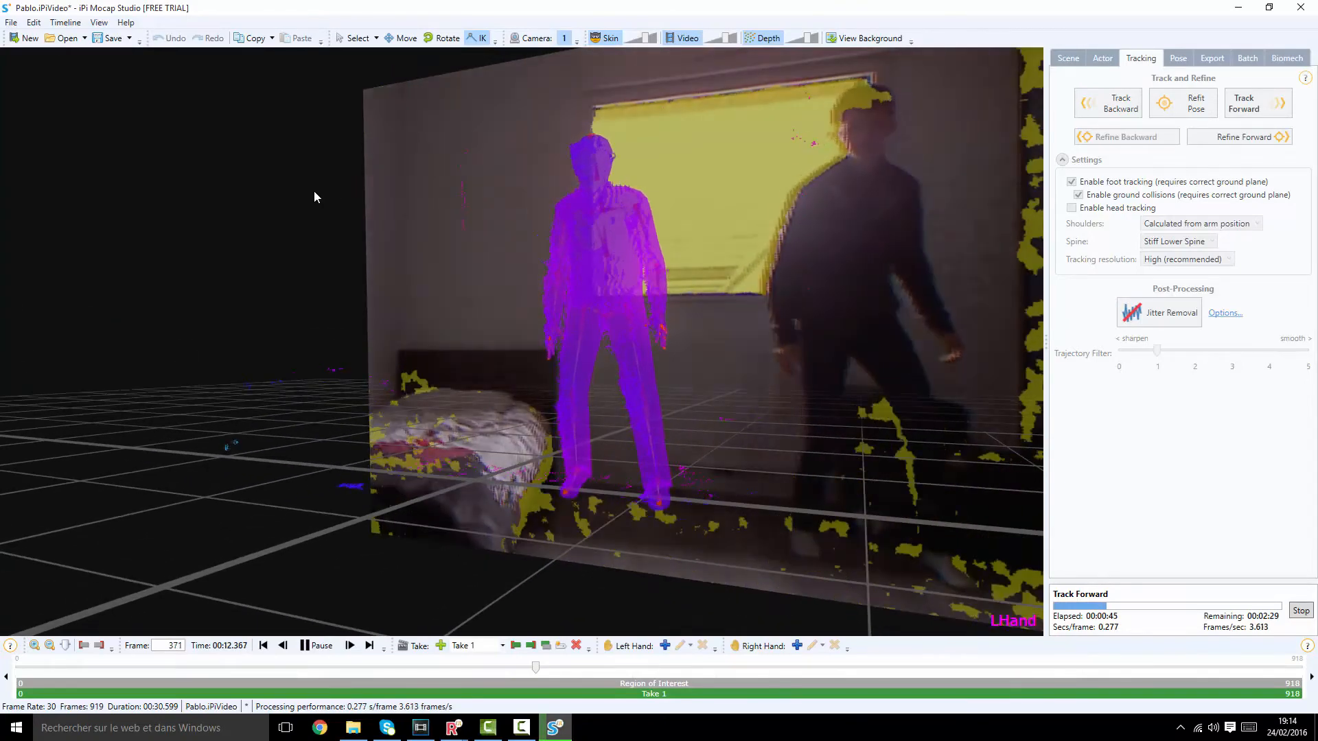
pyautogui.moveTo(315, 197); pyautogui.dragTo(314, 197, button='middle')
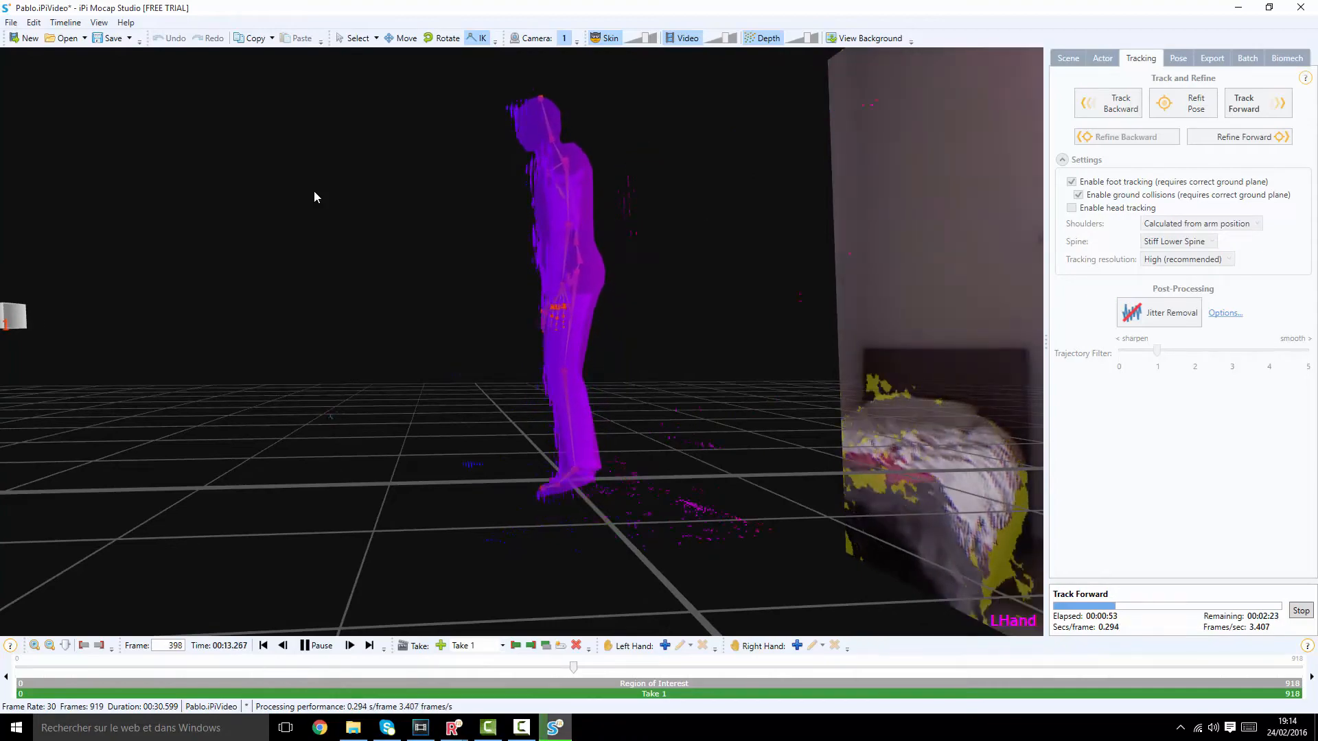
pyautogui.moveTo(315, 197); pyautogui.dragTo(315, 197, button='middle')
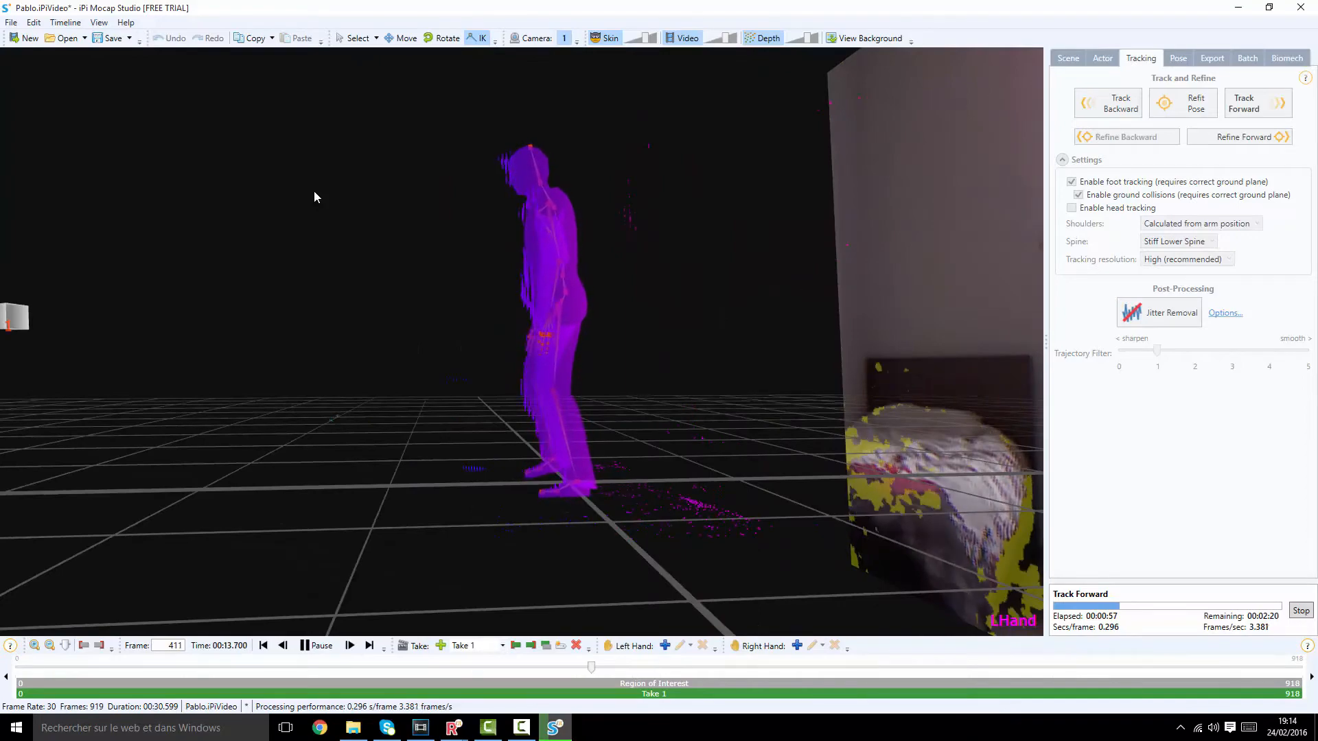
pyautogui.moveTo(314, 197); pyautogui.dragTo(315, 197, button='middle')
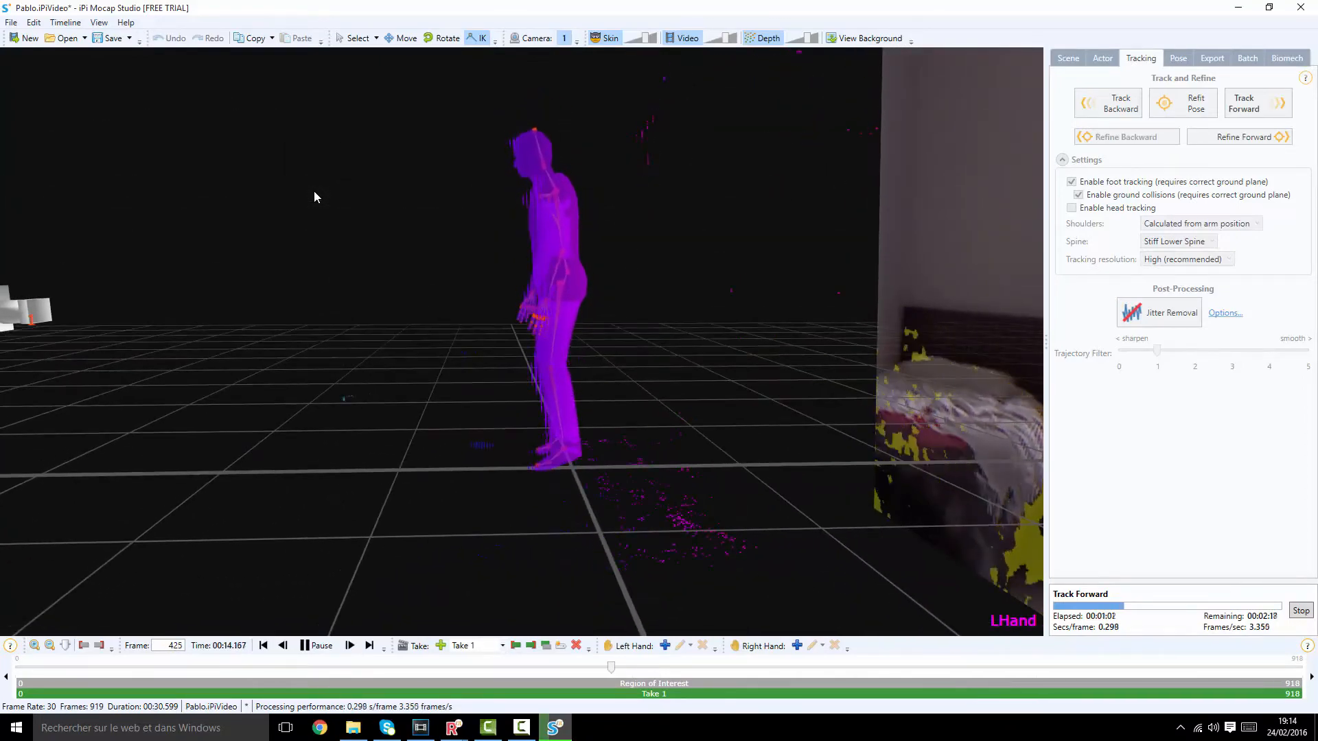
# - Hide the depth points and make the skin more transparent to reveal the skeleton, keeping the video displayed
pyautogui.moveTo(794, 39); pyautogui.dragTo(706, 39)
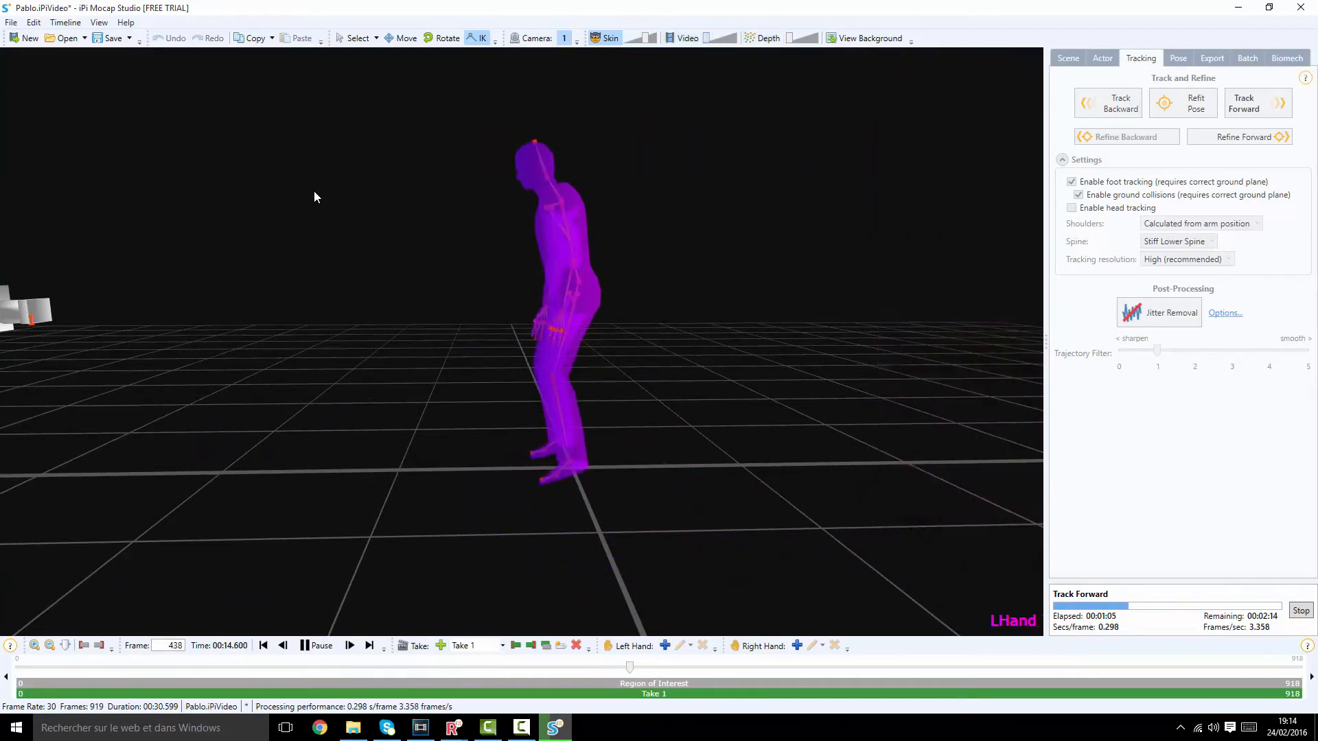
pyautogui.moveTo(644, 38); pyautogui.dragTo(633, 39)
pyautogui.moveTo(314, 197); pyautogui.dragTo(426, 210, button='middle')
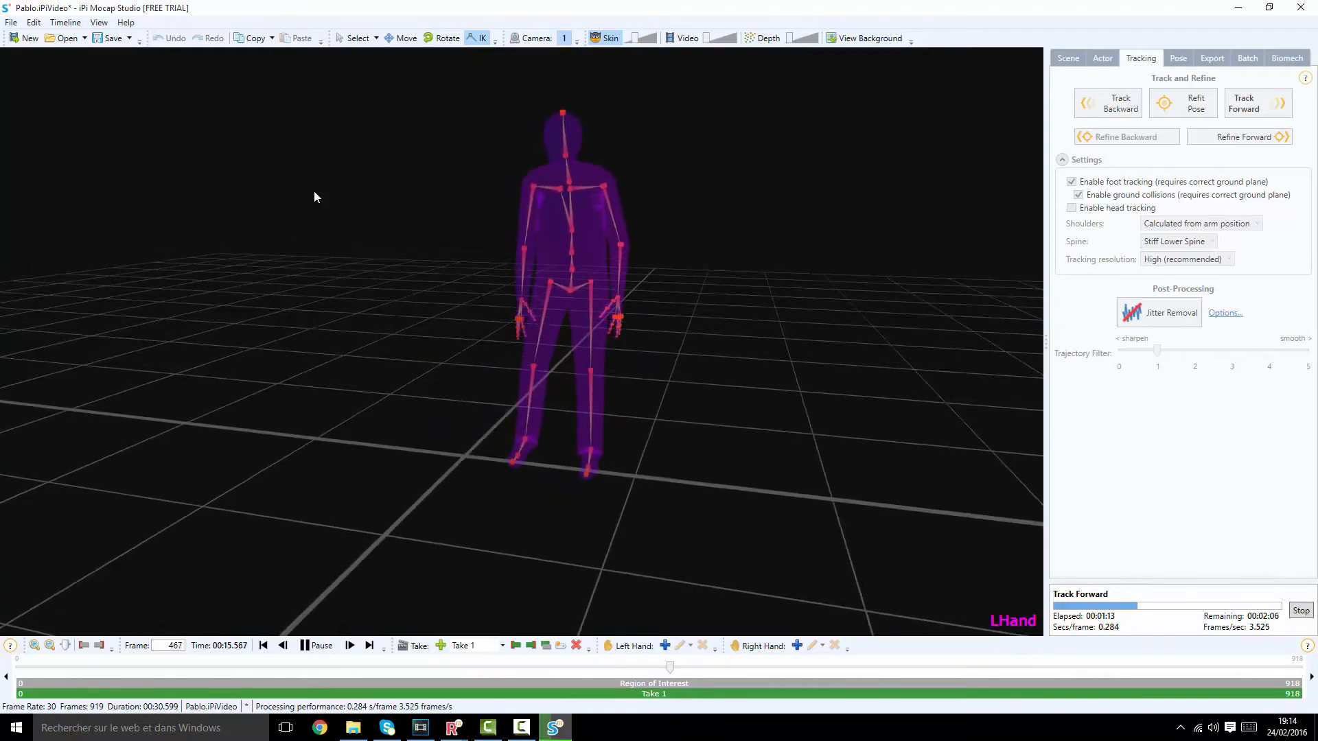
pyautogui.click(684, 38)
pyautogui.moveTo(313, 197)
pyautogui.mouseDown(button='middle')
pyautogui.moveTo(268, 201)
pyautogui.moveTo(299, 199)
pyautogui.mouseUp(button='middle')
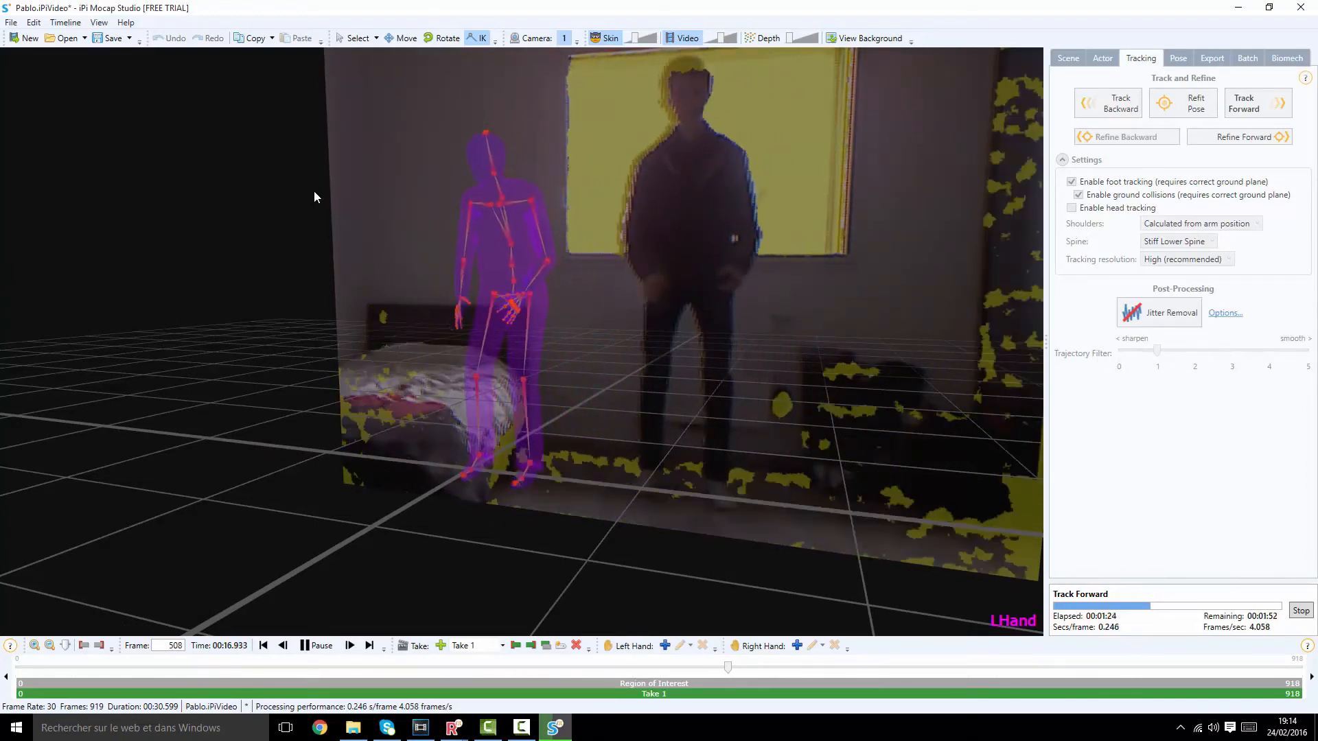
pyautogui.moveTo(314, 197); pyautogui.dragTo(314, 197, button='middle')
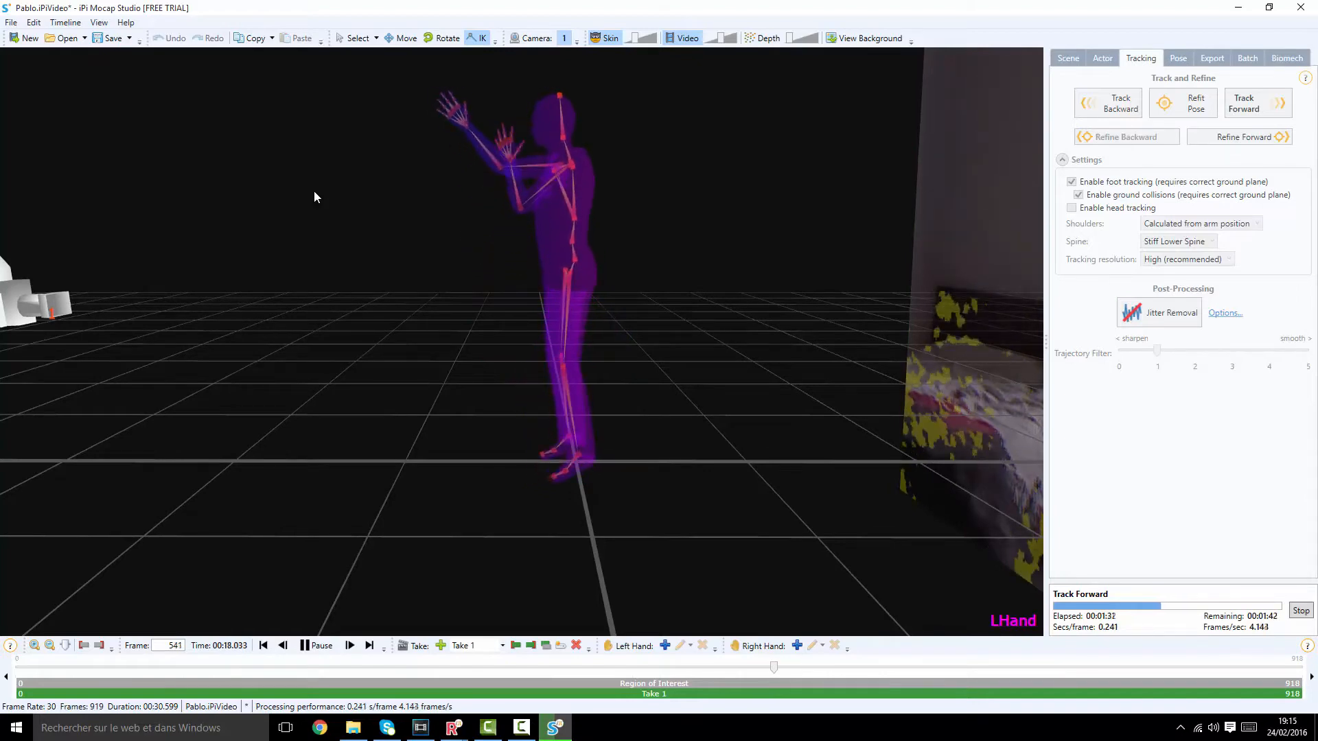
pyautogui.moveTo(314, 197); pyautogui.dragTo(314, 197, button='middle')
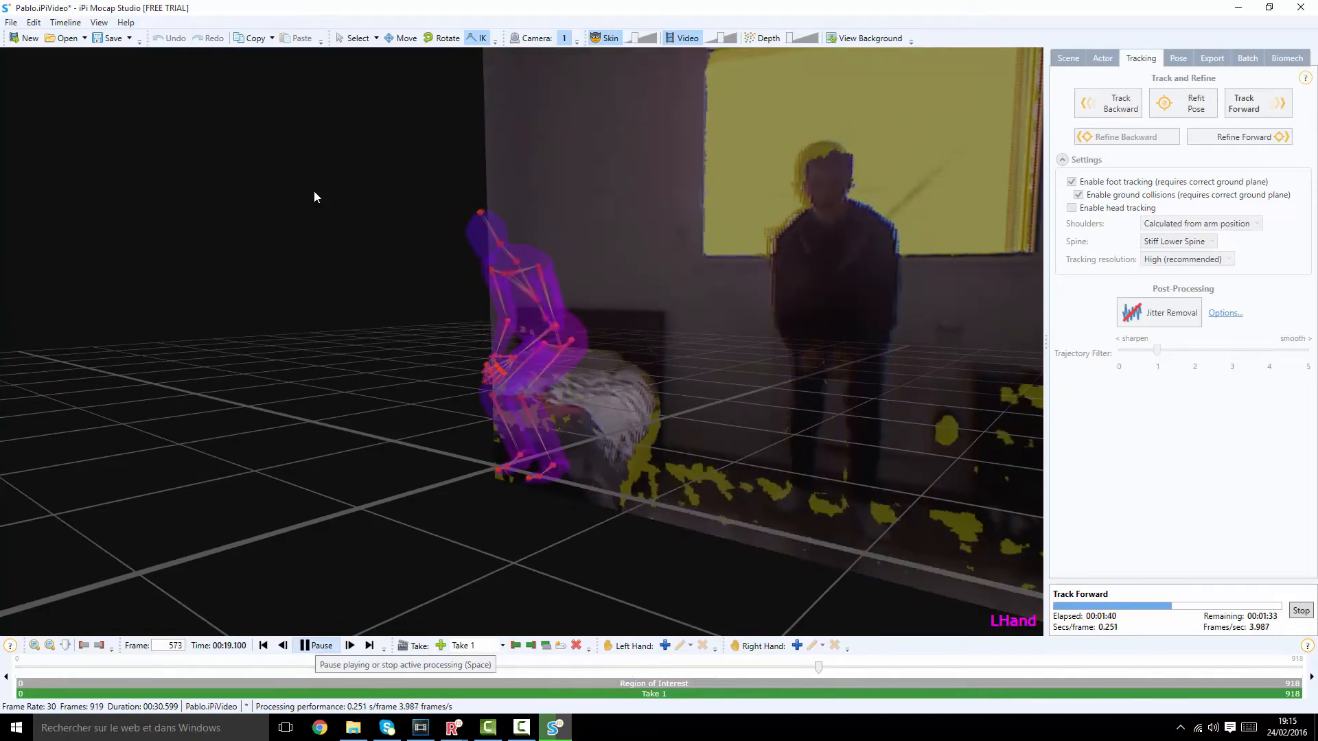
# - Stop the tracking at frame 581 and reposition the actor's left hand slightly lower with IK
pyautogui.press('space')
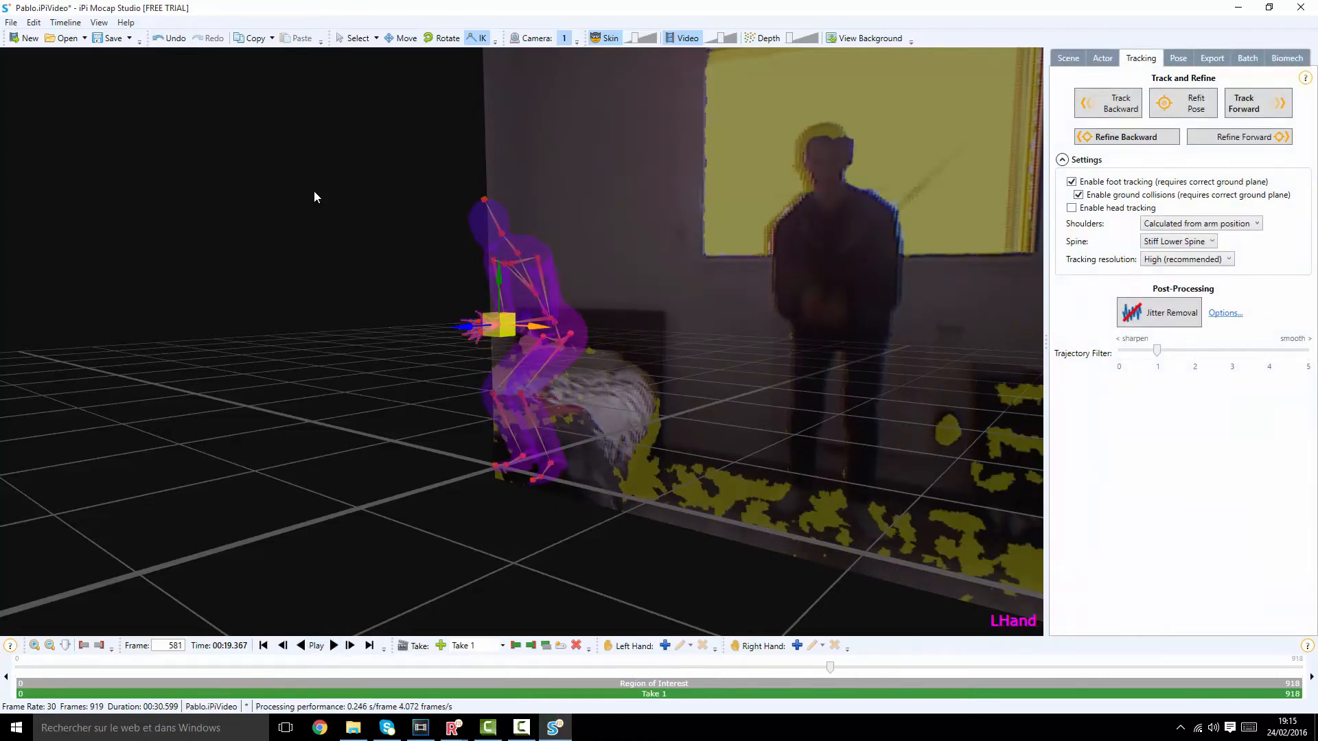
pyautogui.moveTo(499, 325); pyautogui.dragTo(515, 347)
pyautogui.moveTo(514, 347); pyautogui.dragTo(592, 383, button='middle')
# - Refit the pose at frame 581 and track forward, stopping at frame 593
pyautogui.click(1183, 103)
pyautogui.click(1257, 103)
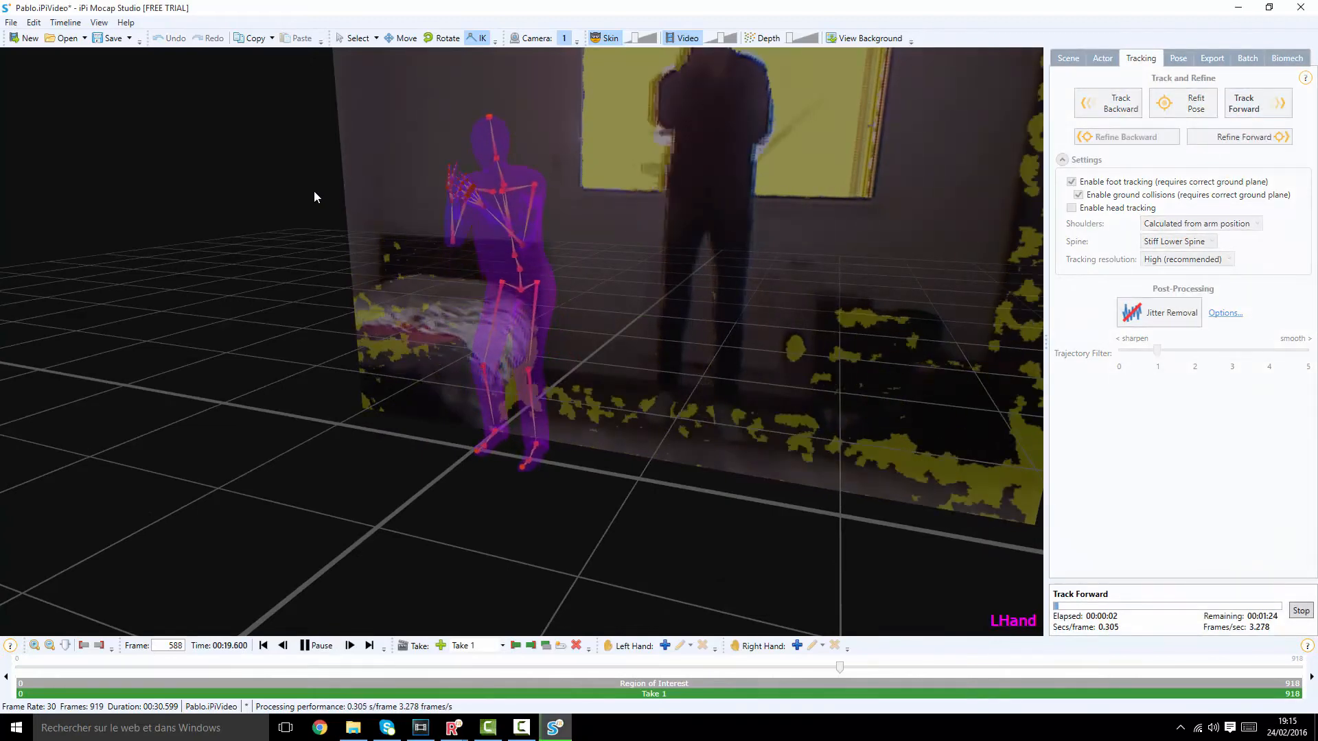
pyautogui.click(1301, 610)
# - Start a video export with Motion JPEG encoding as far as choosing the AVI file, and cancel it
pyautogui.click(11, 23)
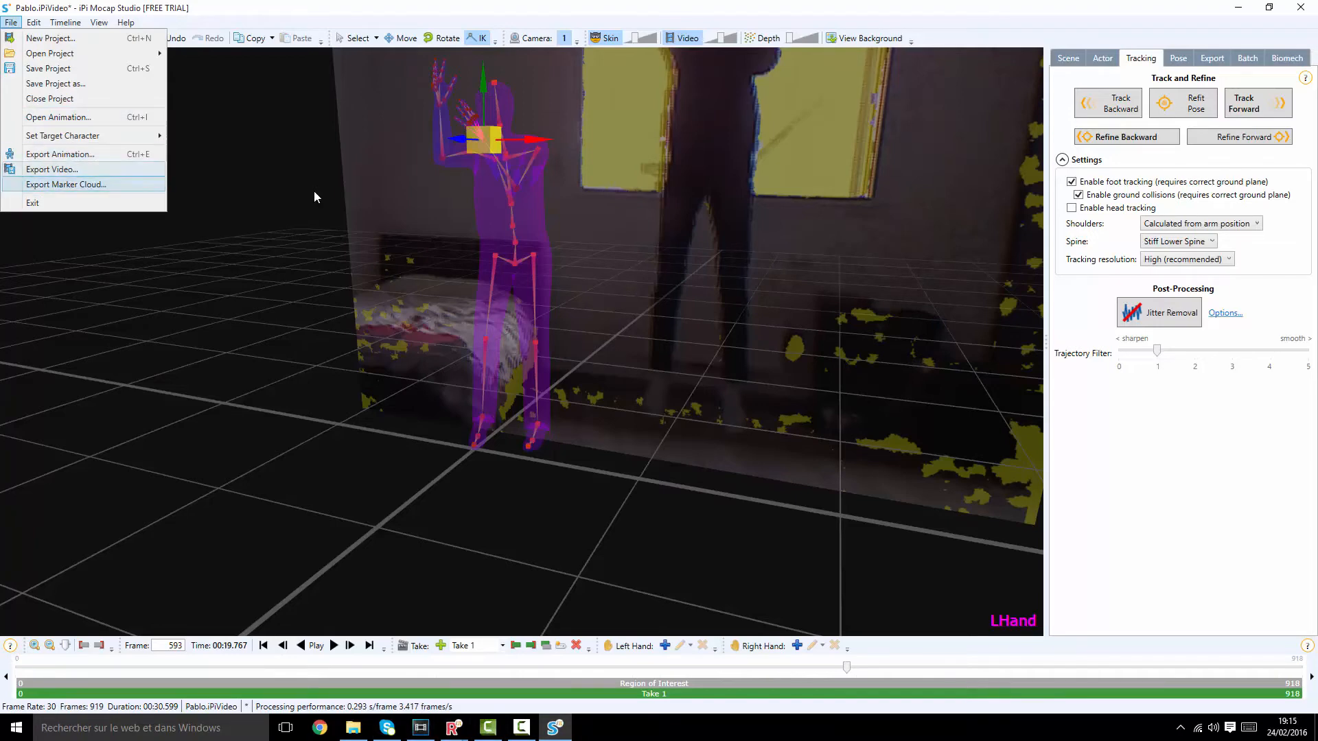
pyautogui.click(314, 197)
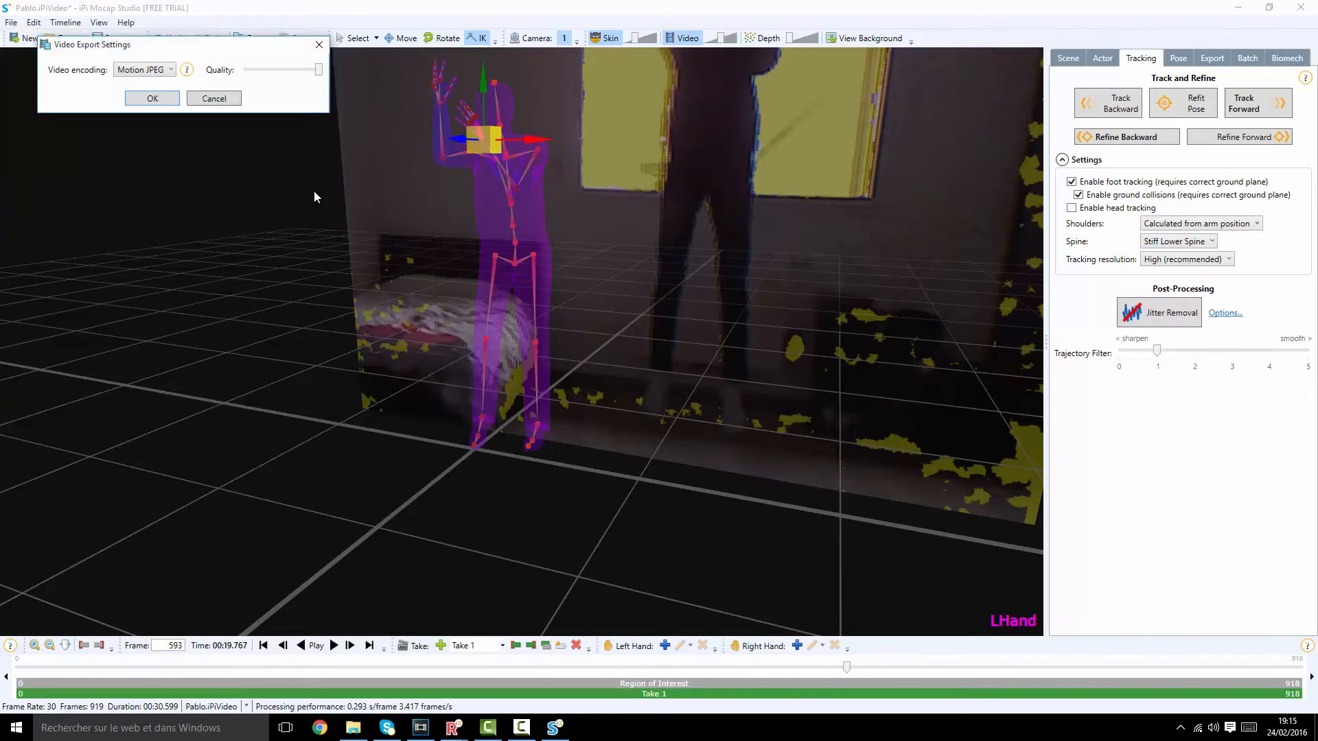
pyautogui.press('Return')
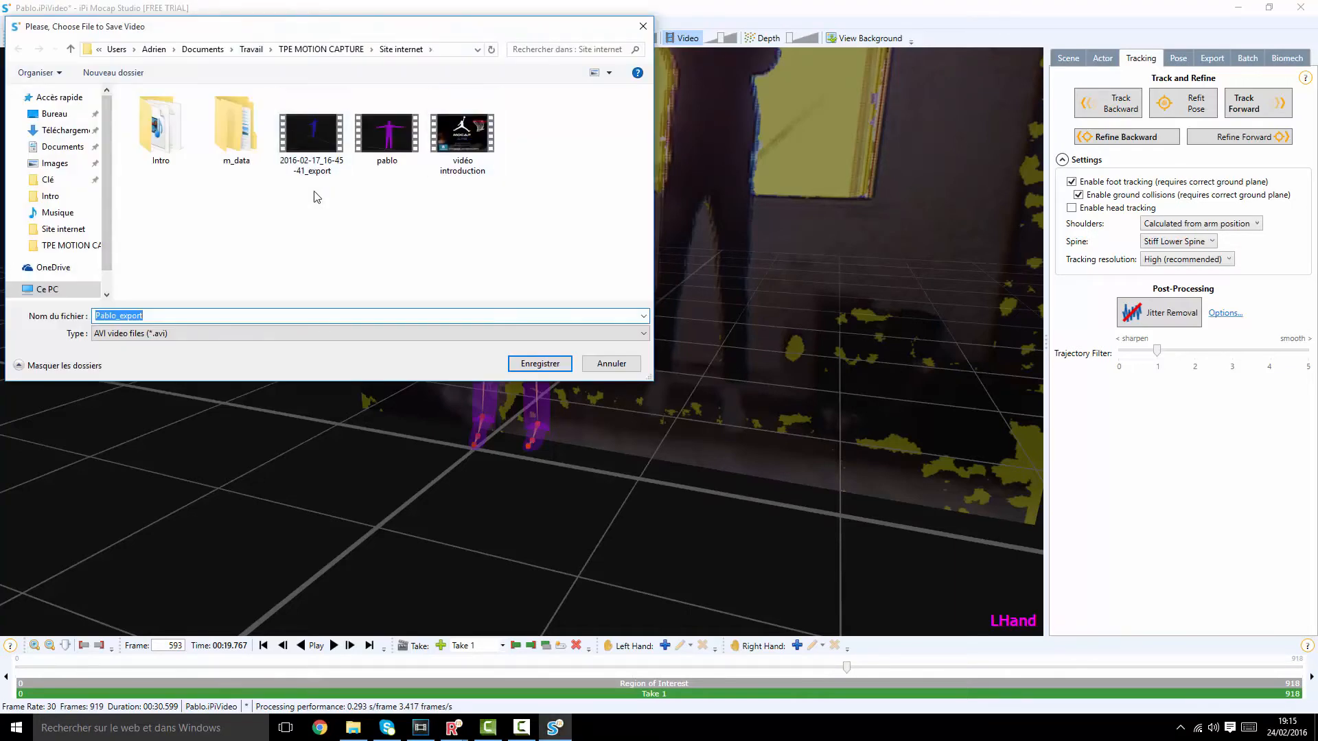
pyautogui.press('Escape')
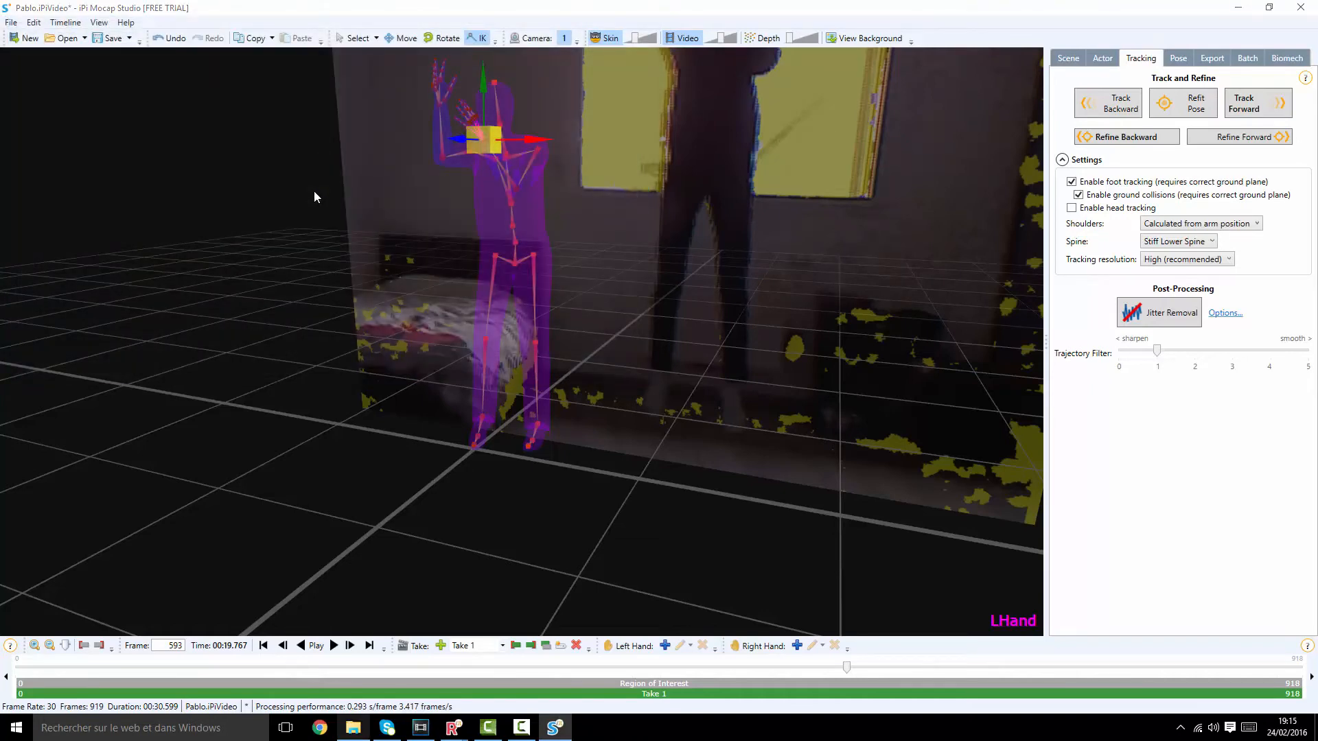
# - Switch to File Explorer and play the previously exported motion capture video in Films et TV
pyautogui.hotkey('alt', 'Tab')
pyautogui.press('Left')
pyautogui.press('Return')
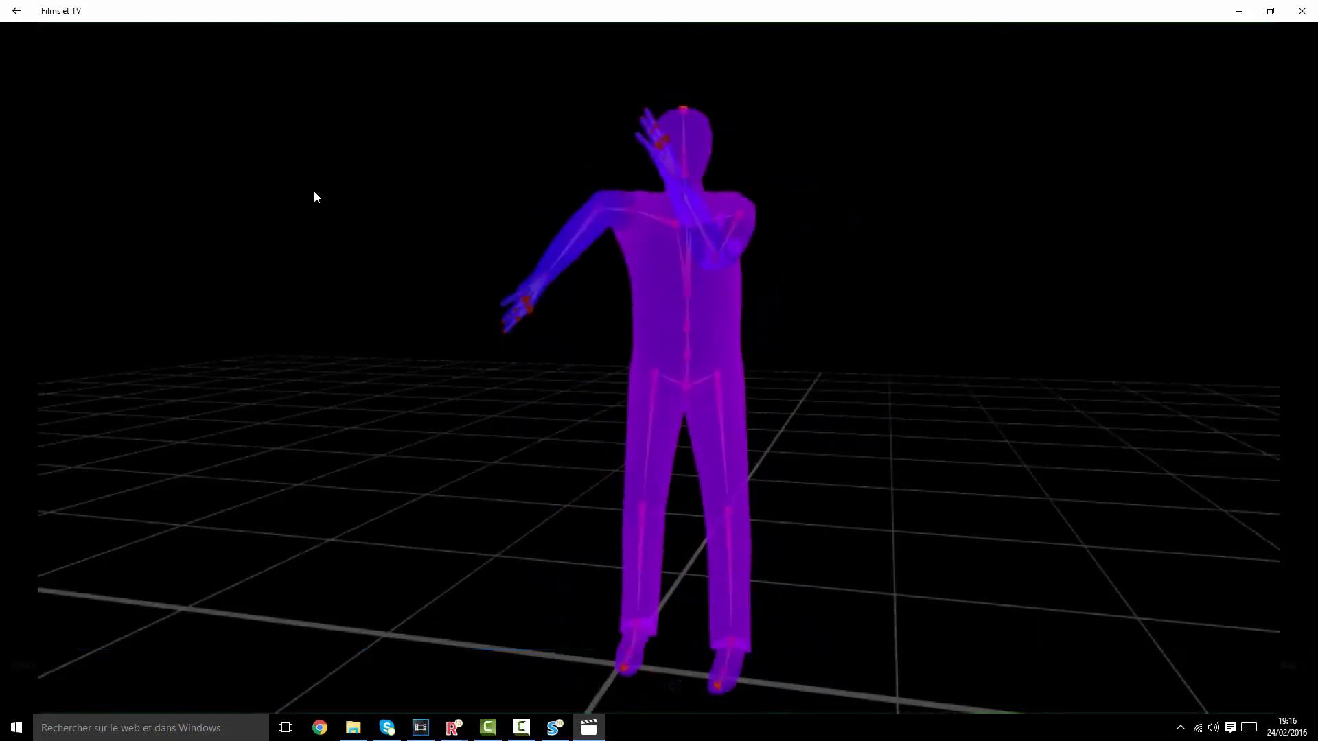
# - Pause and close the exported motion capture video, and switch back to iPi Mocap Studio
pyautogui.press('space')
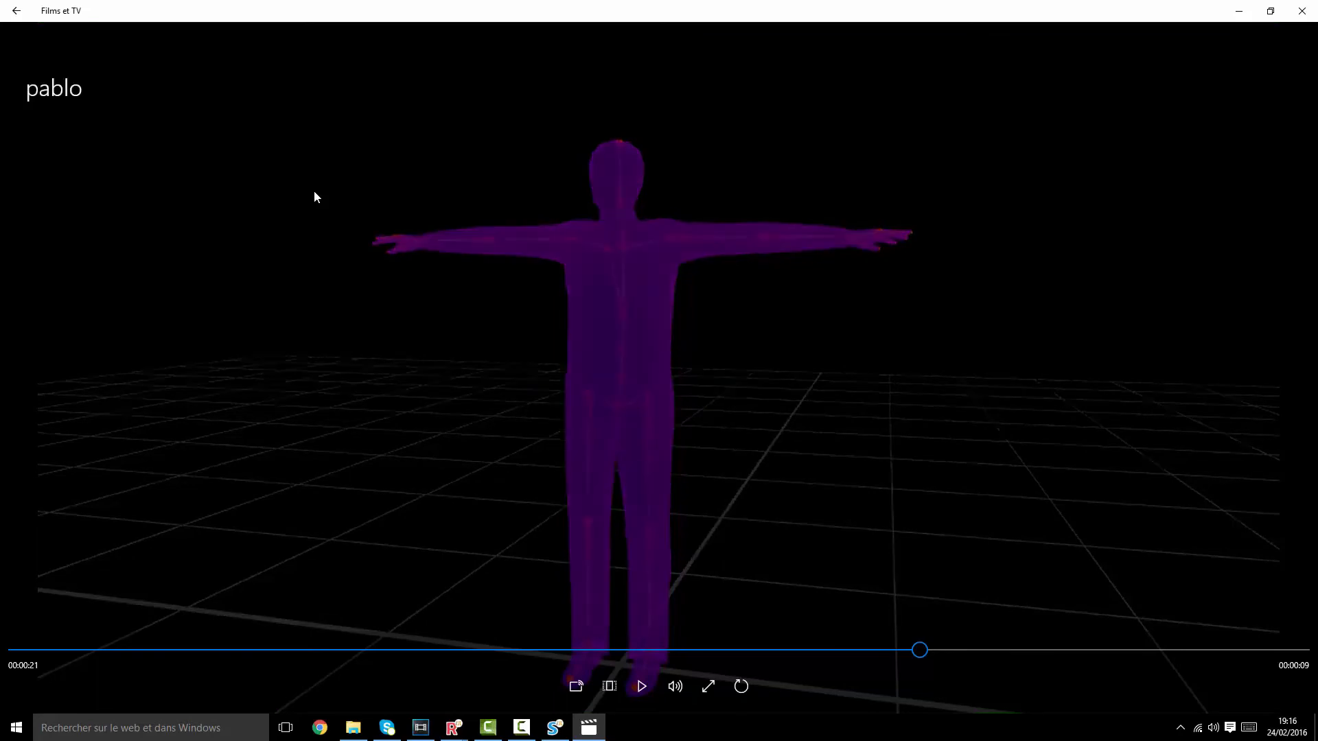
pyautogui.hotkey('alt', 'F4')
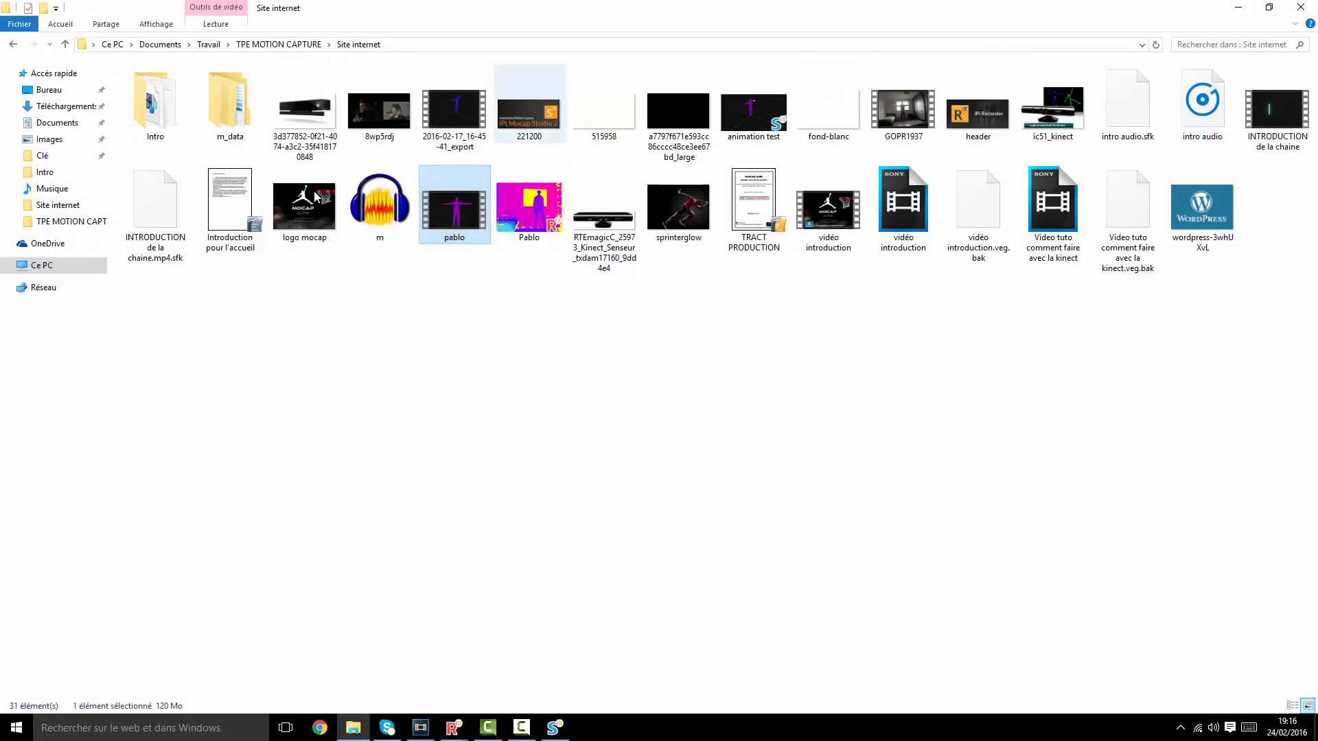
pyautogui.hotkey('alt', 'Tab')
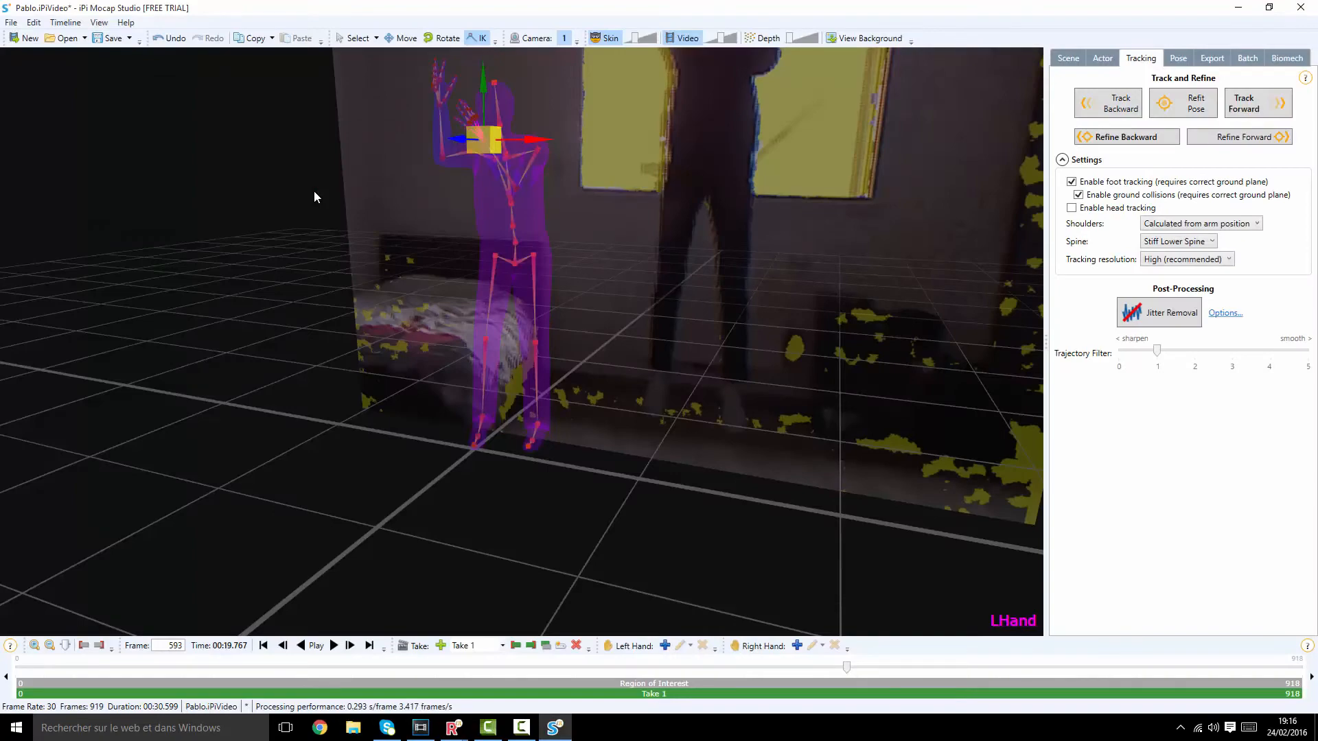
# - Deselect the actor's left hand and raise the actor's skin display to full opacity
pyautogui.moveTo(314, 198); pyautogui.dragTo(314, 197)
pyautogui.click(315, 198)
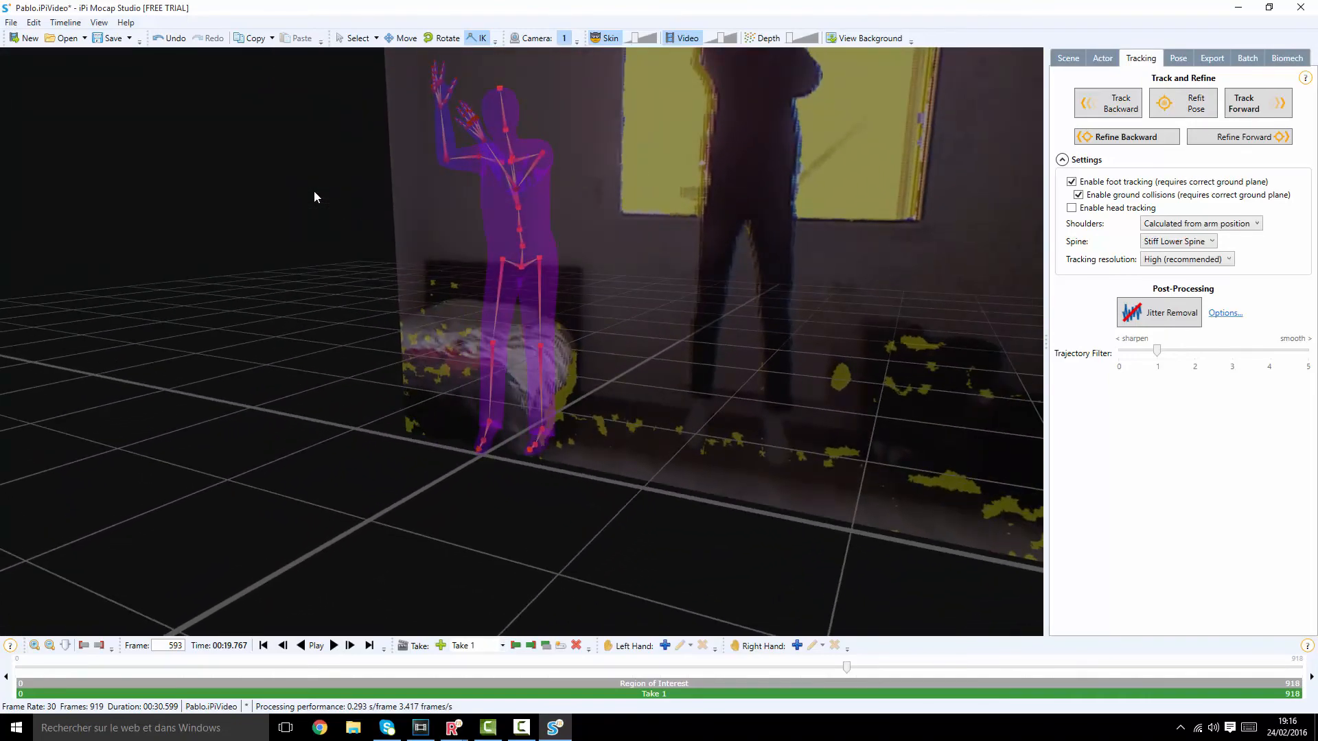
pyautogui.moveTo(314, 198); pyautogui.dragTo(314, 198)
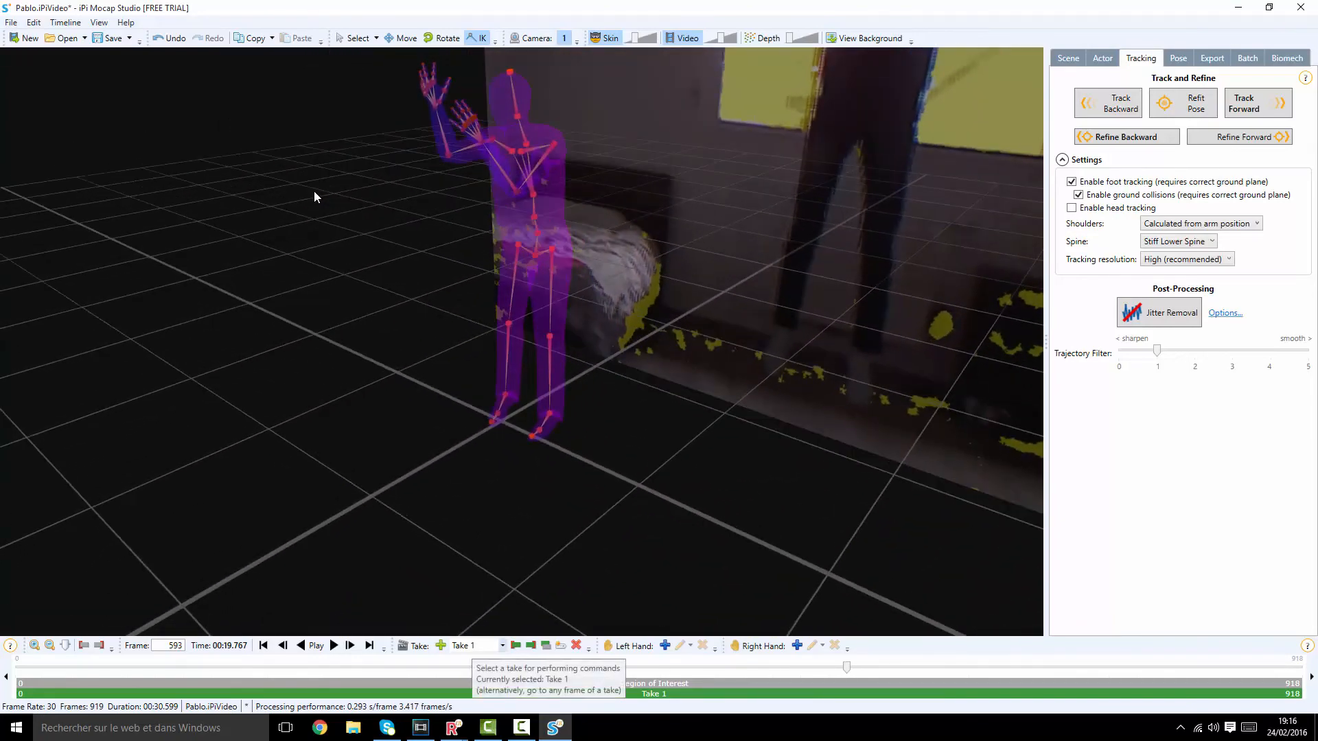
pyautogui.moveTo(314, 197); pyautogui.dragTo(315, 198)
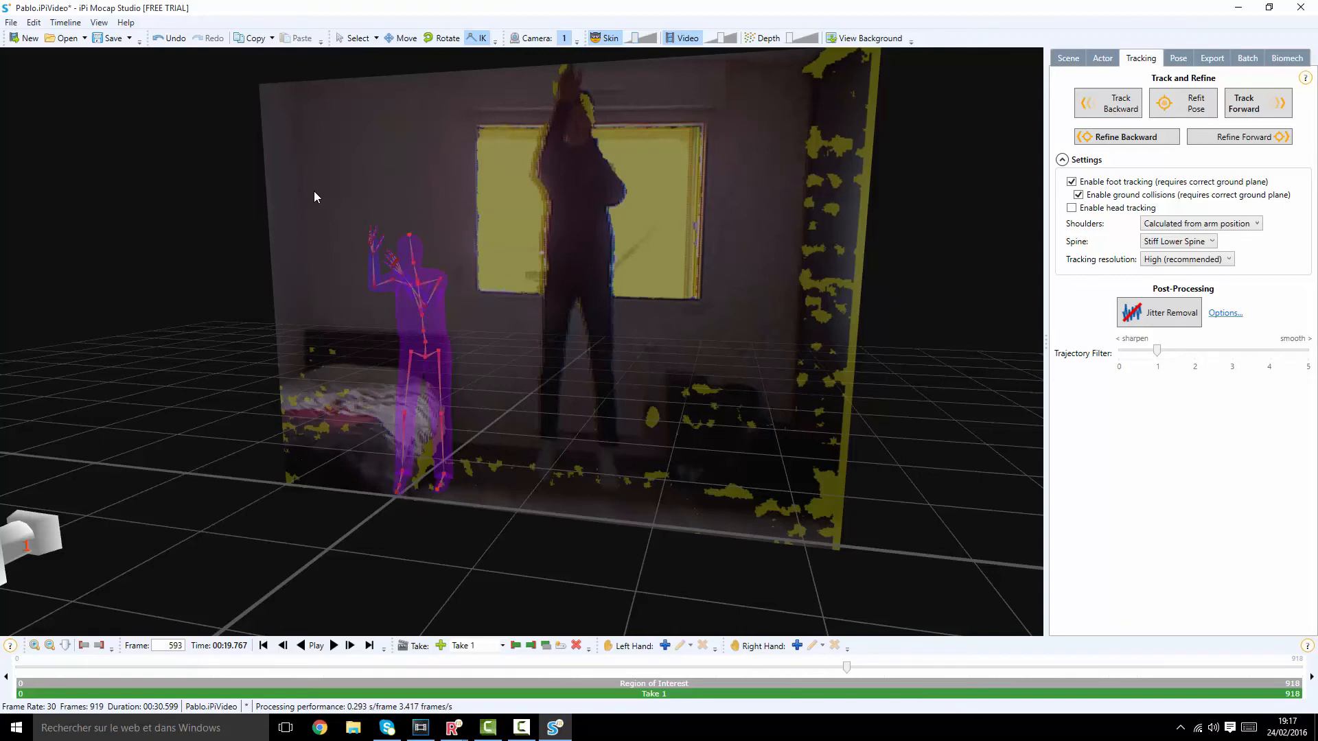
pyautogui.scroll(4, 314, 197)
pyautogui.moveTo(314, 197); pyautogui.dragTo(314, 197, button='middle')
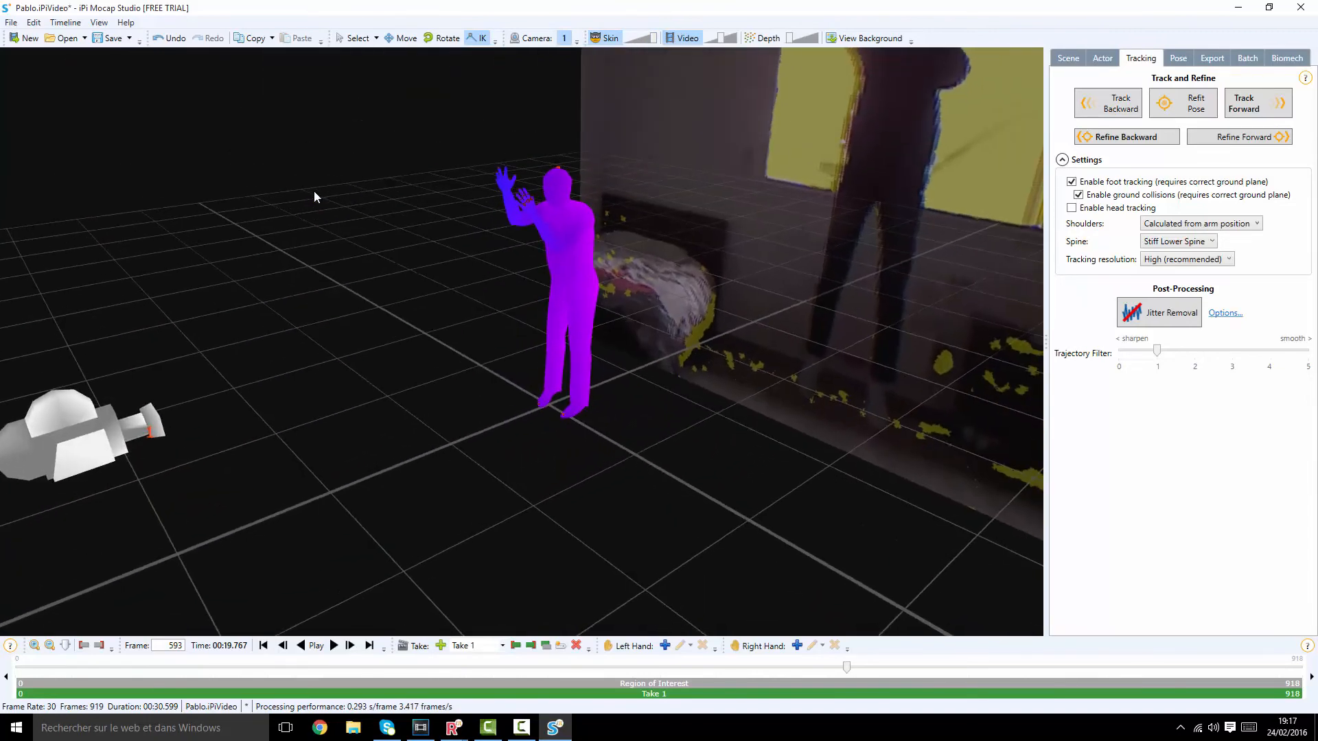
# - Play the tracked take from frame 60, examine the actor's motion from several sides, and pause at frame 616
pyautogui.press('Home')
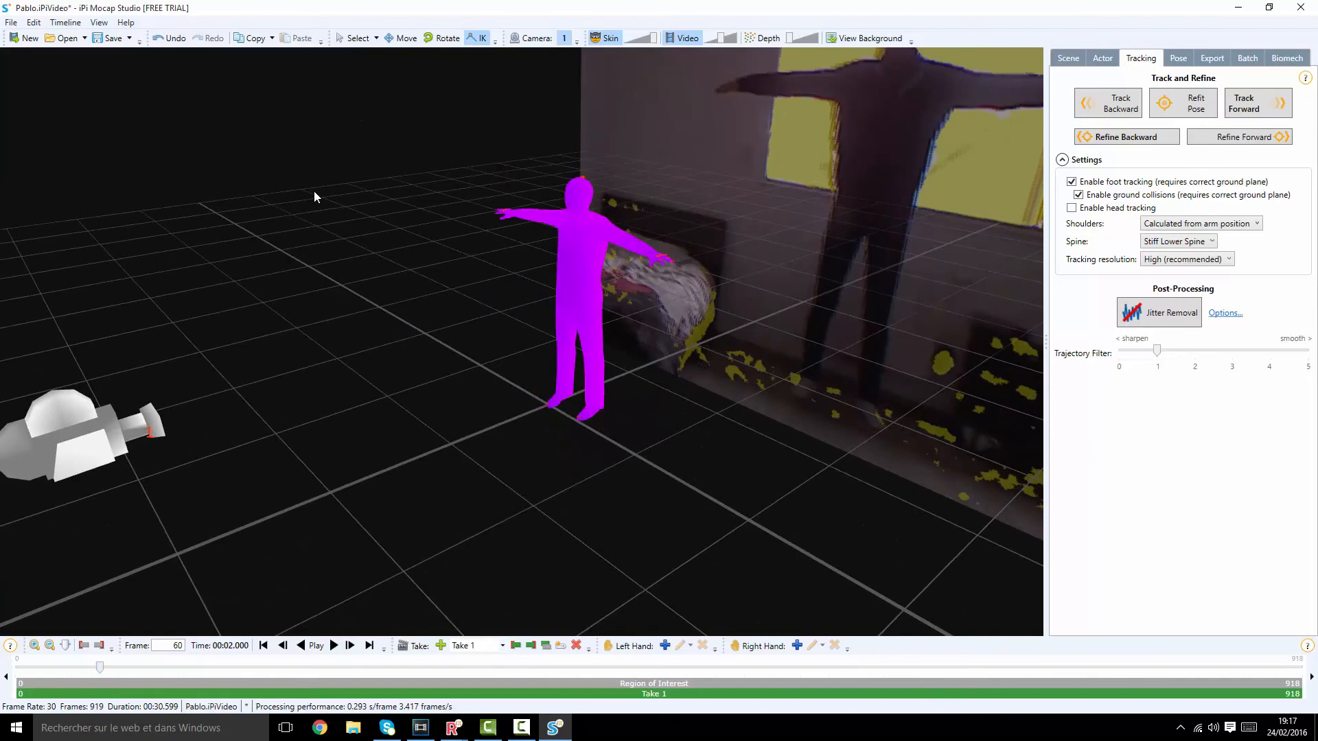
pyautogui.press('space')
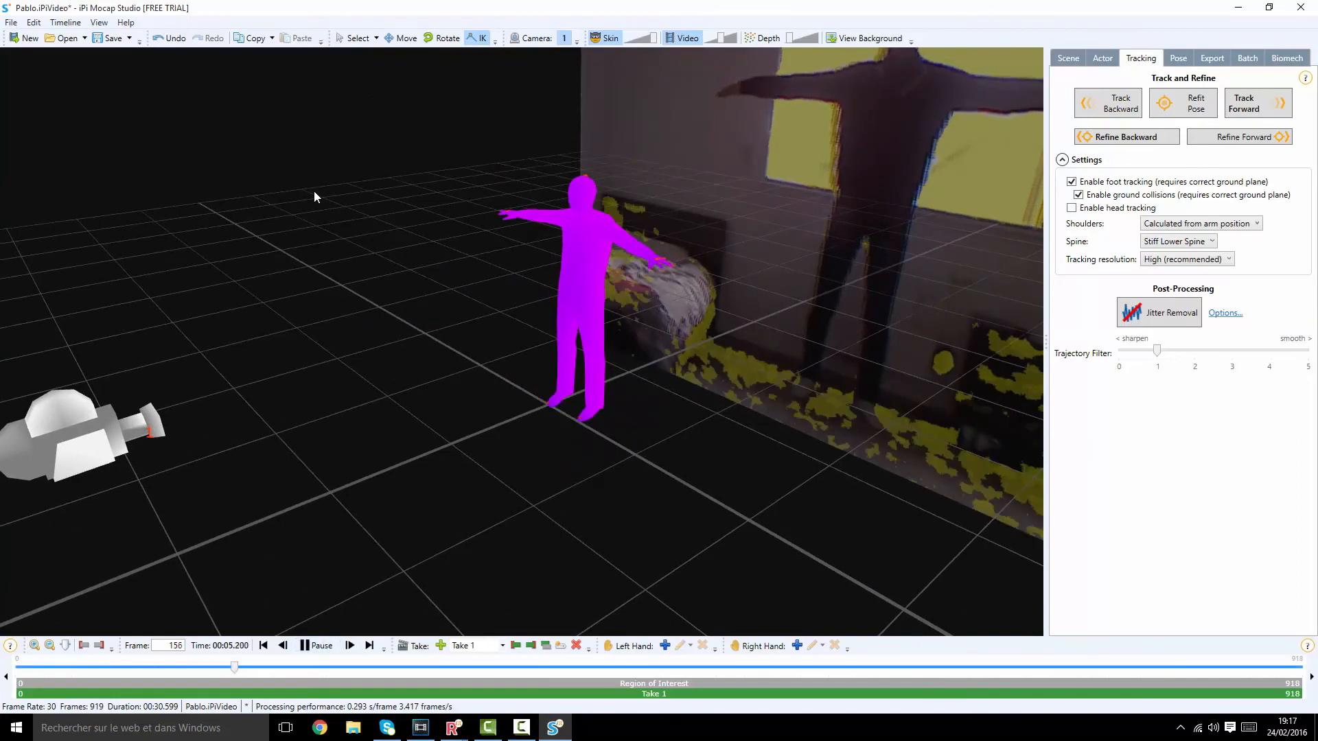
pyautogui.moveTo(314, 197); pyautogui.dragTo(314, 197, button='middle')
pyautogui.scroll(-5, 315, 197)
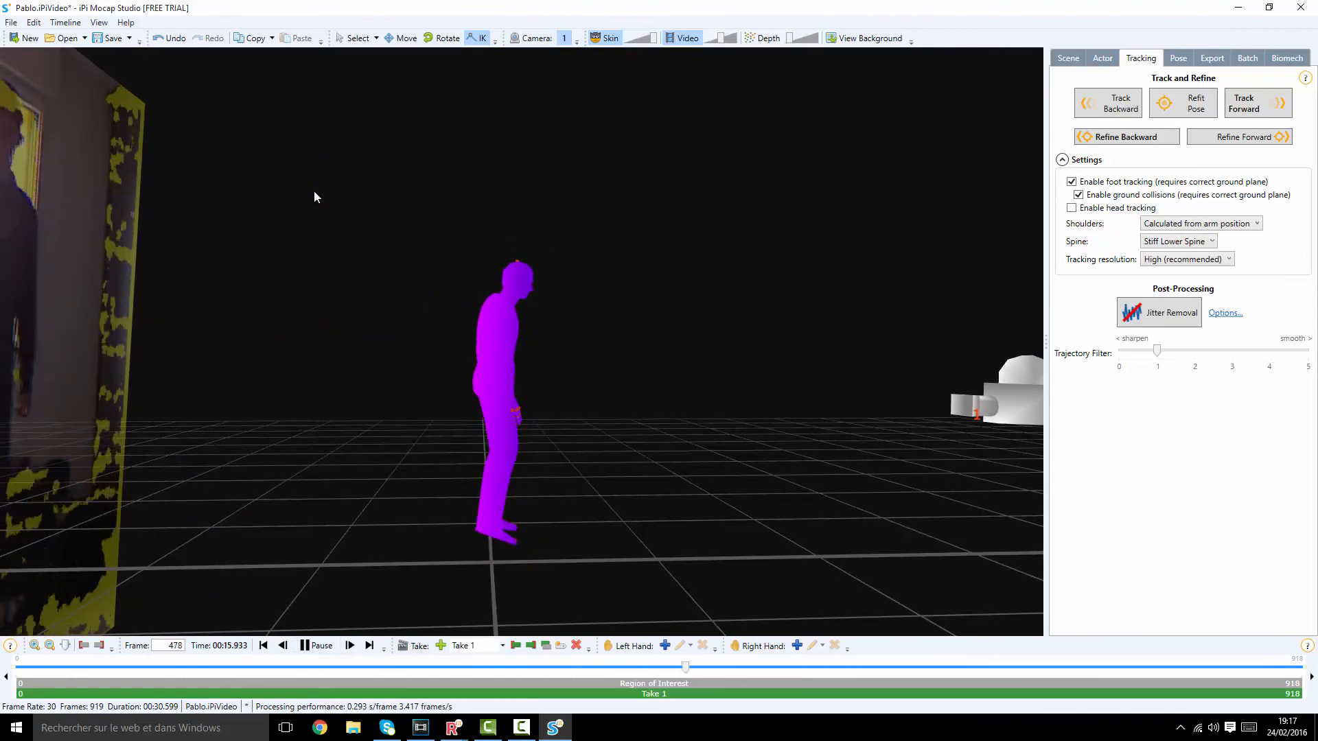
pyautogui.moveTo(314, 197); pyautogui.dragTo(315, 197, button='middle')
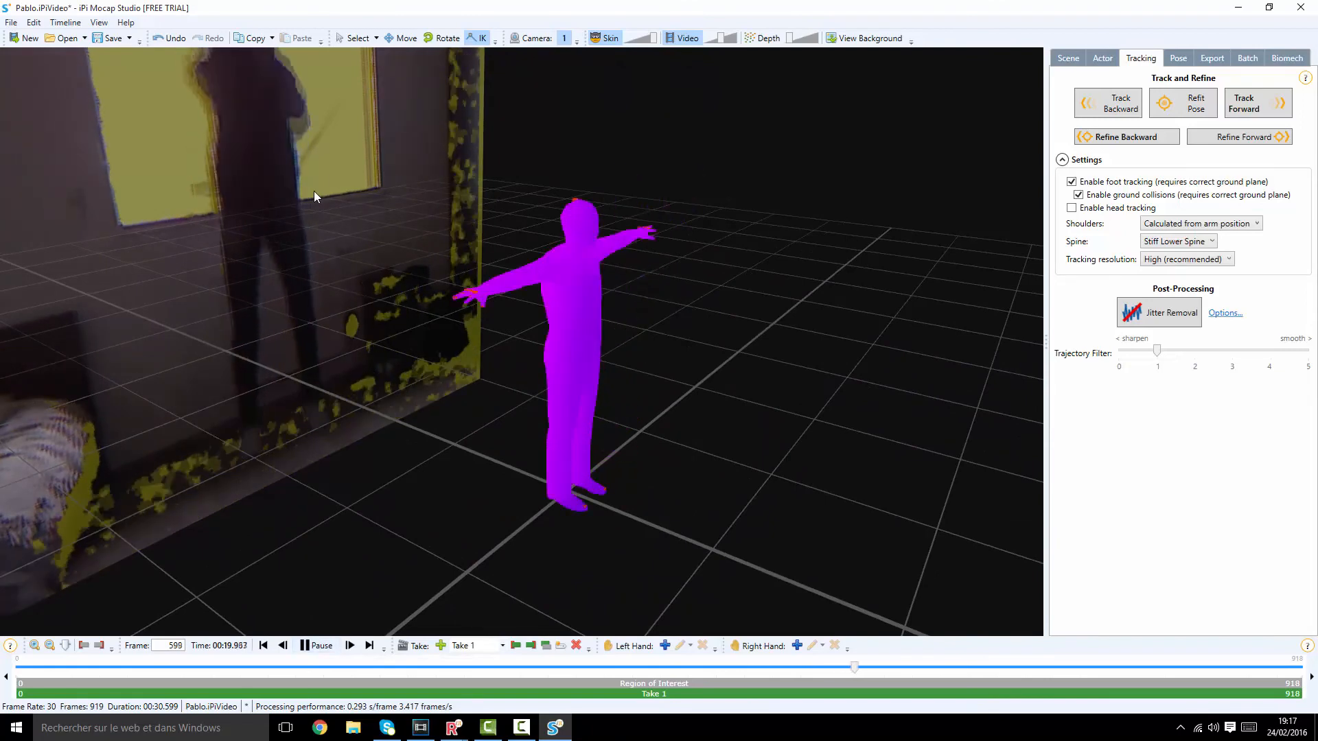
pyautogui.press('space')
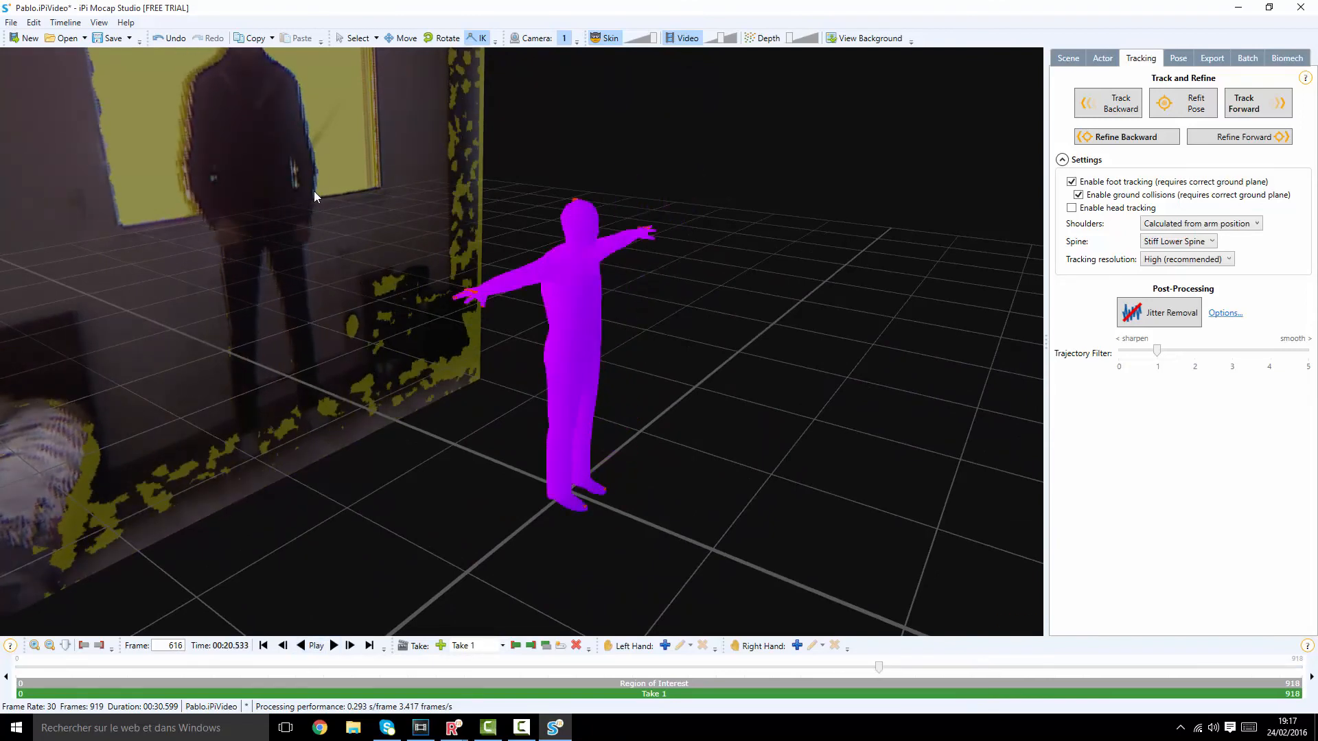